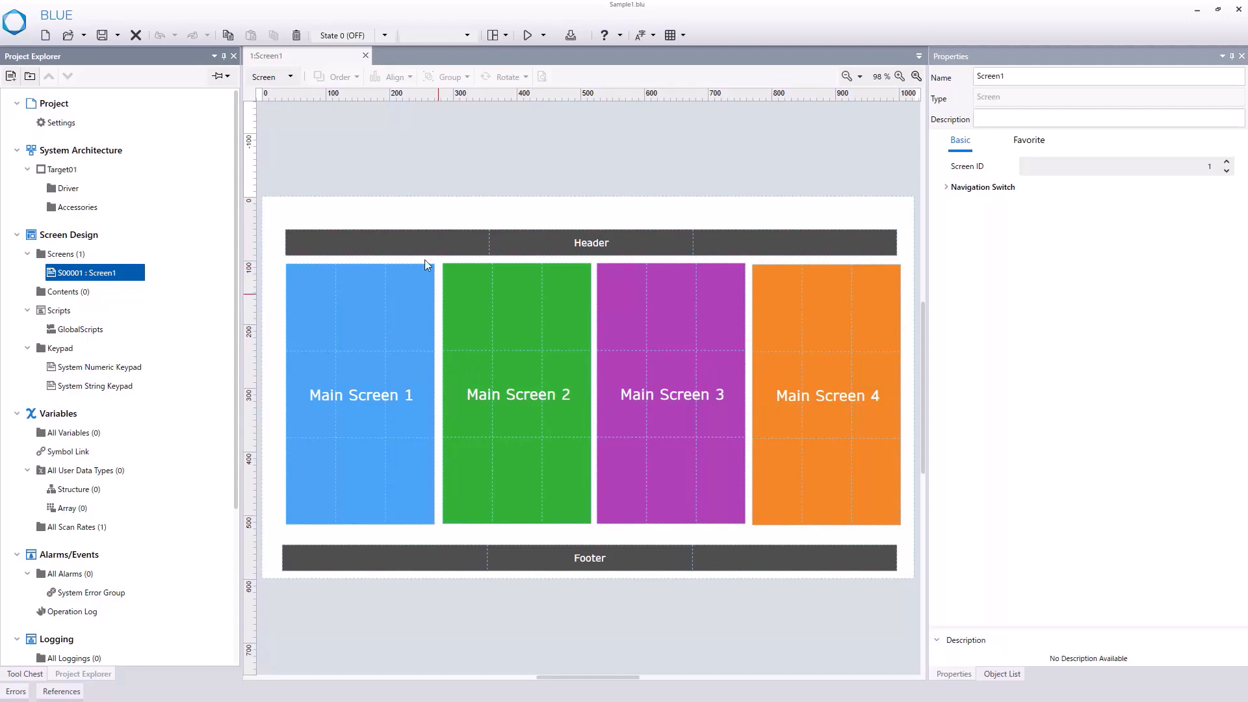
Create a new screen with ID 2 in the Screens folder, using Dock Panel as the container type
click(418, 211)
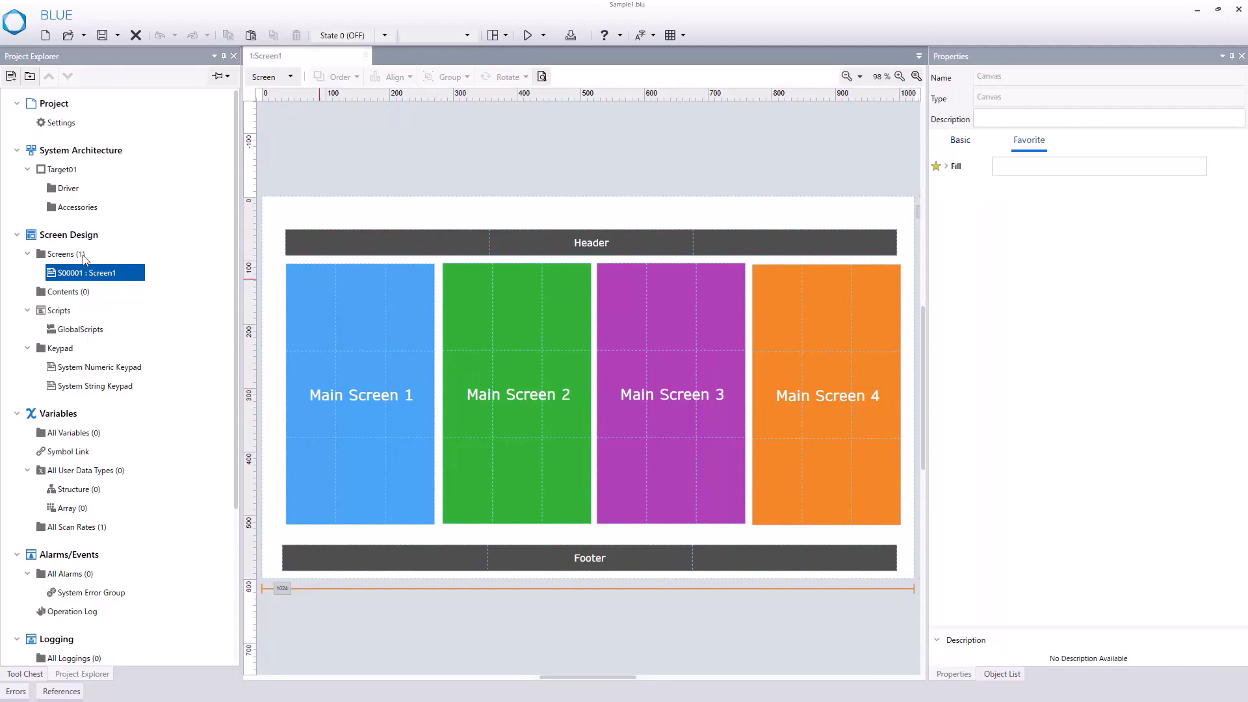
click(63, 260)
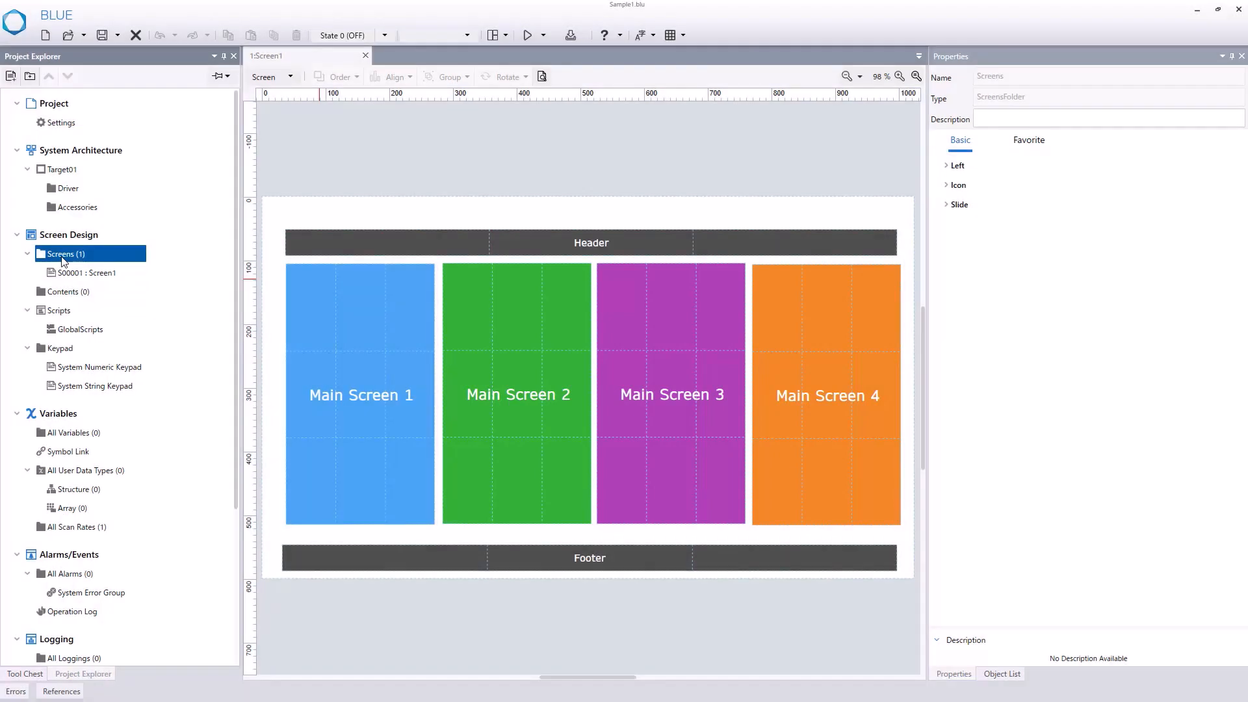
click(10, 76)
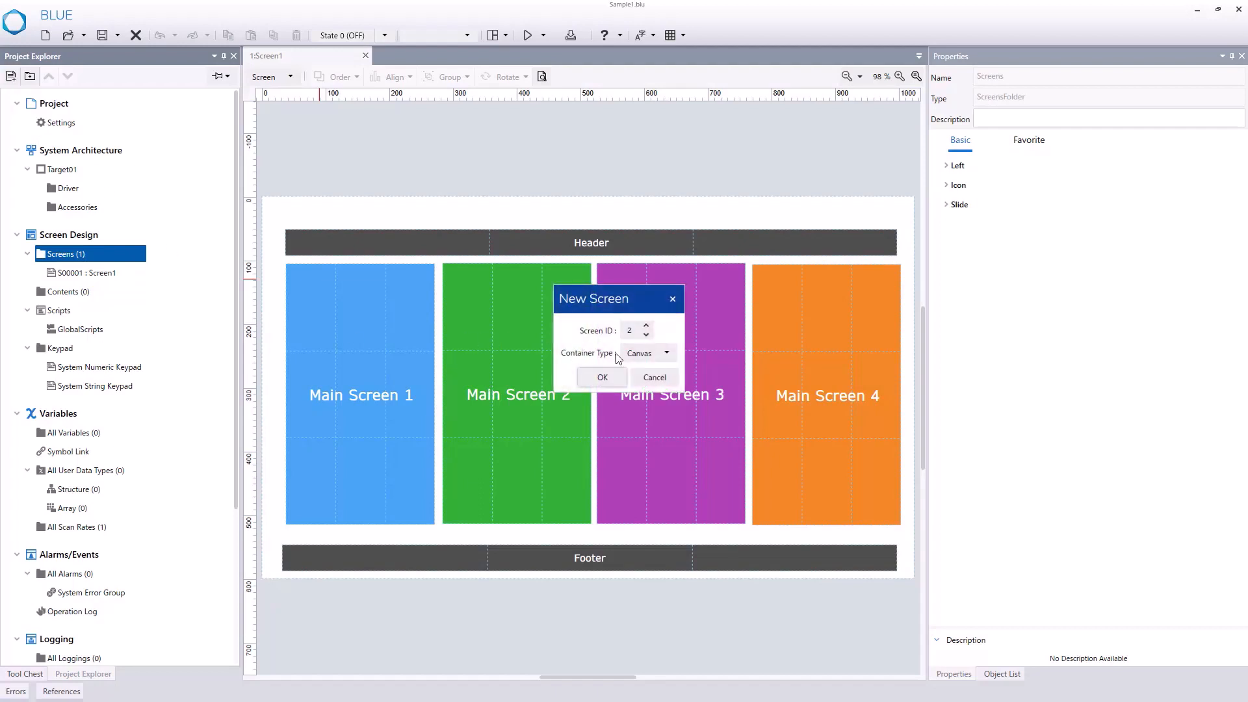
click(645, 353)
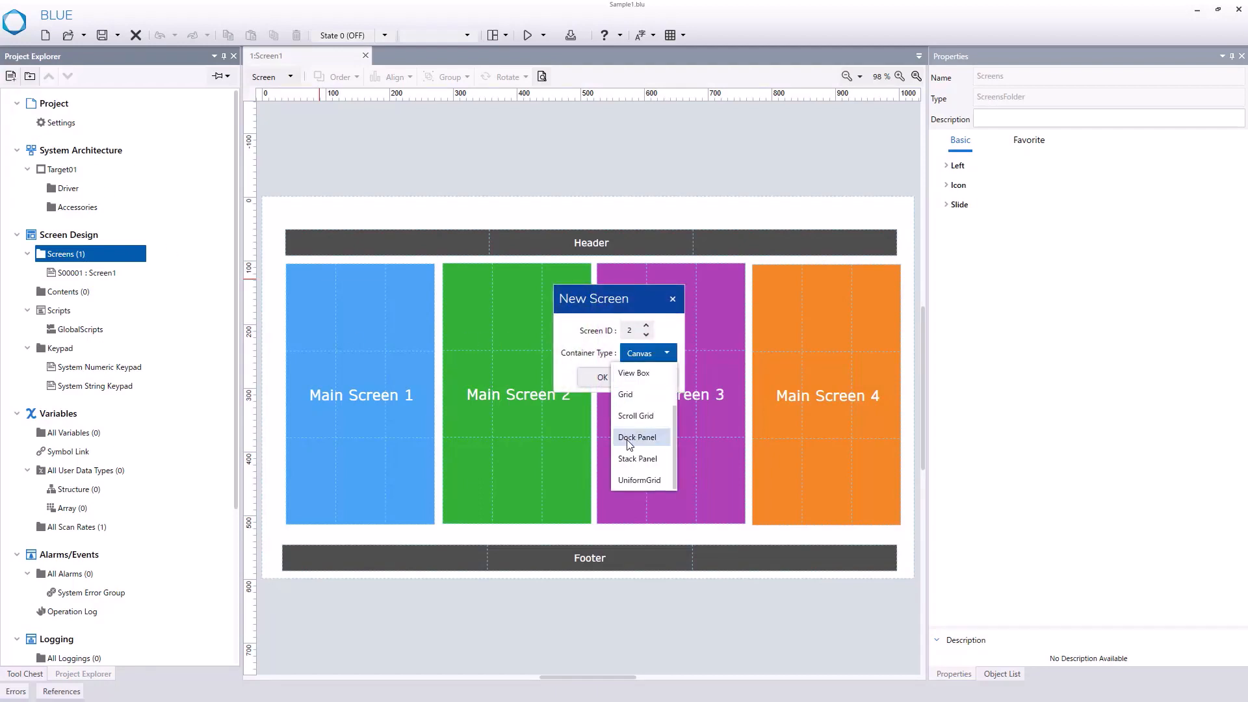
click(629, 438)
click(607, 376)
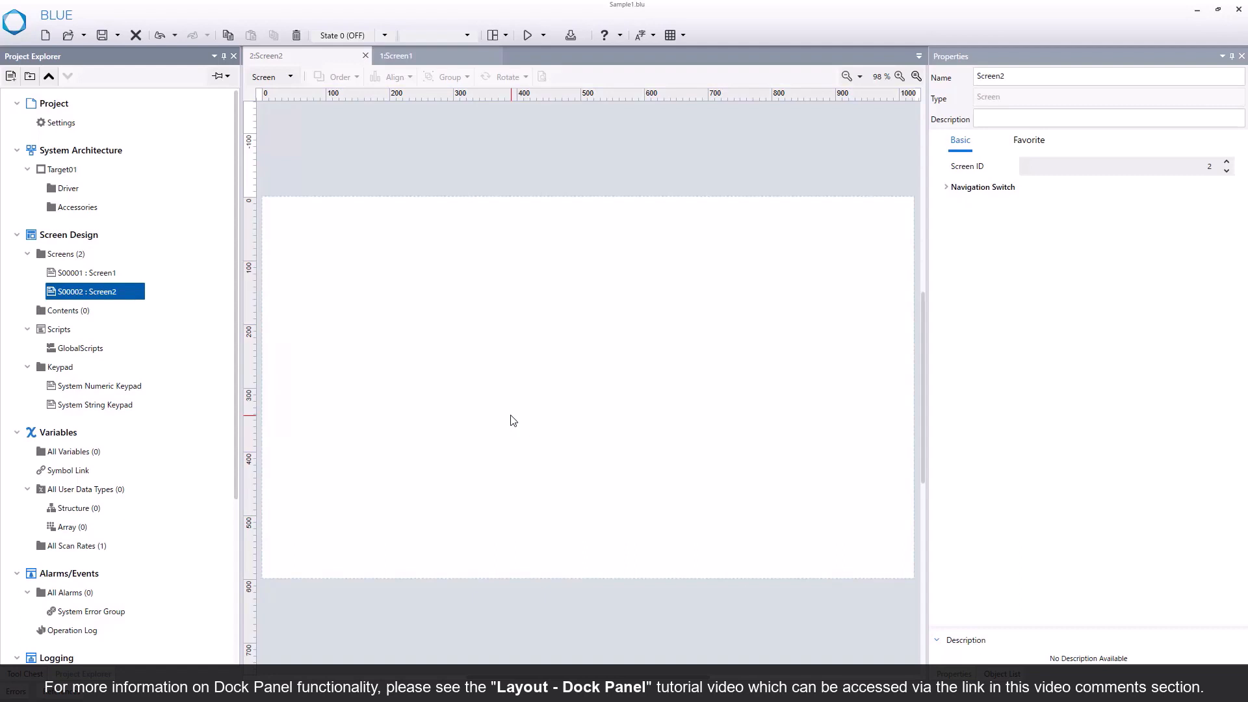
Copy the Header grid from Screen1 into the dock panel of Screen2
click(427, 53)
click(357, 244)
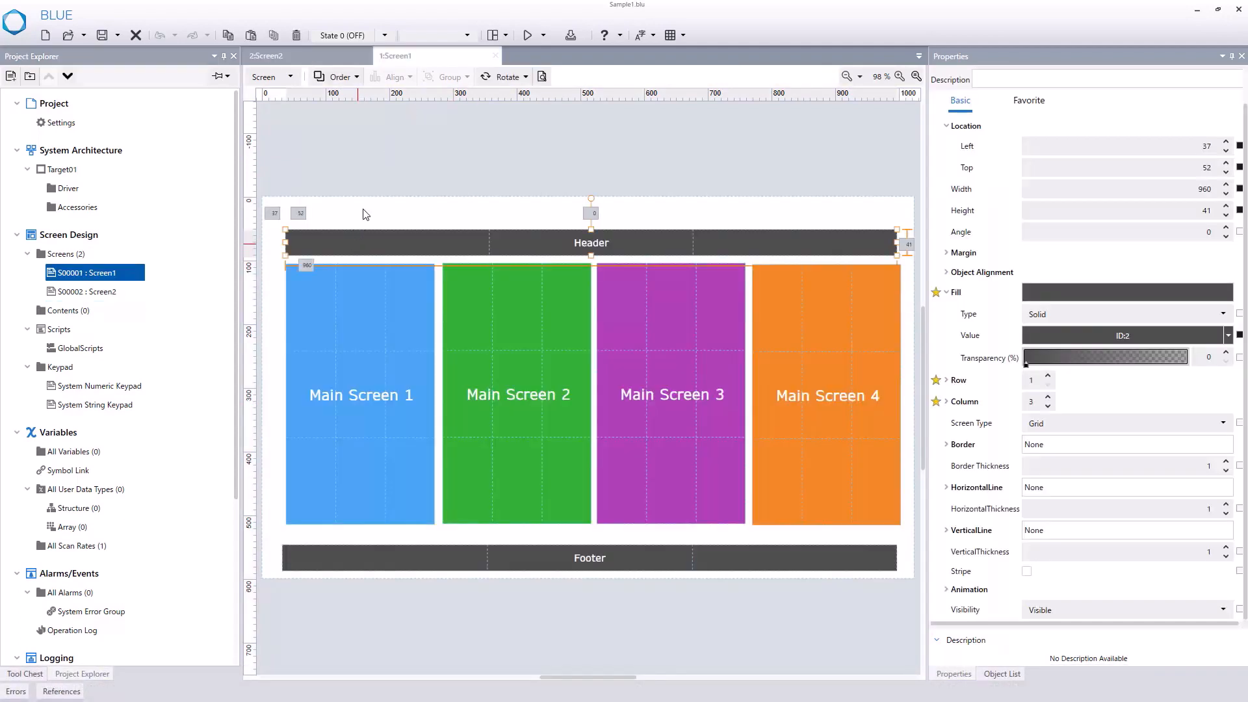
click(298, 54)
click(418, 322)
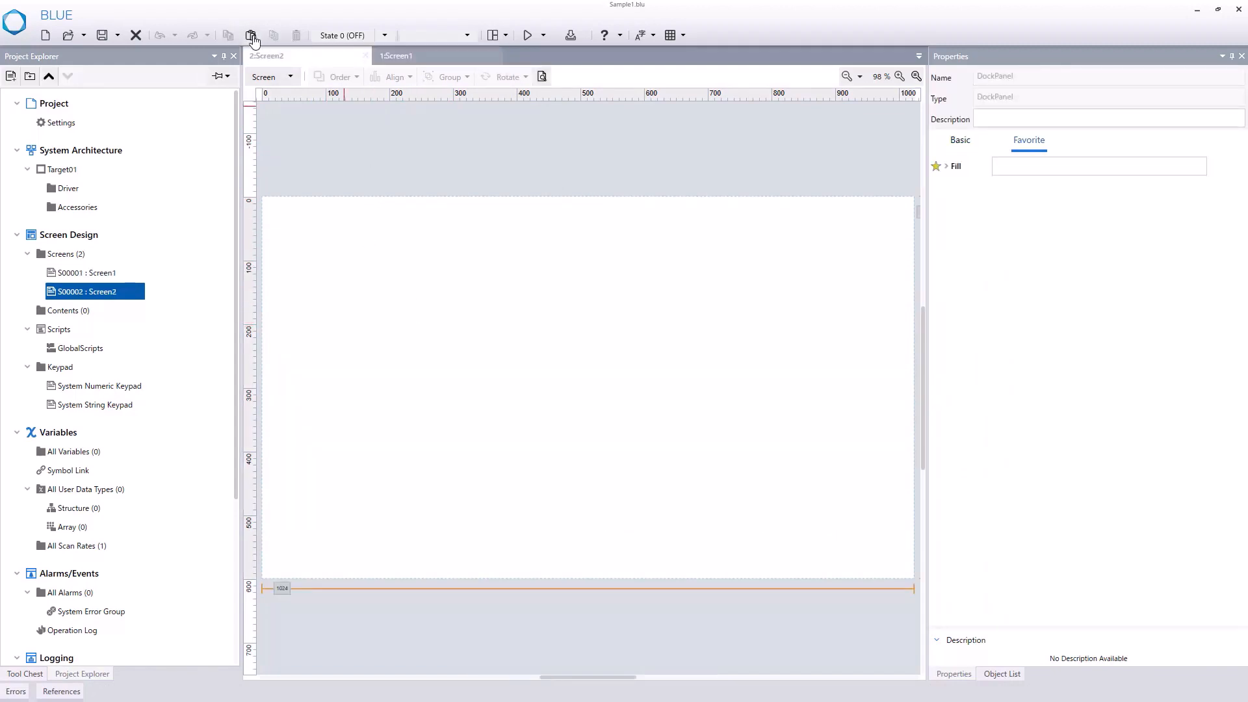
click(251, 36)
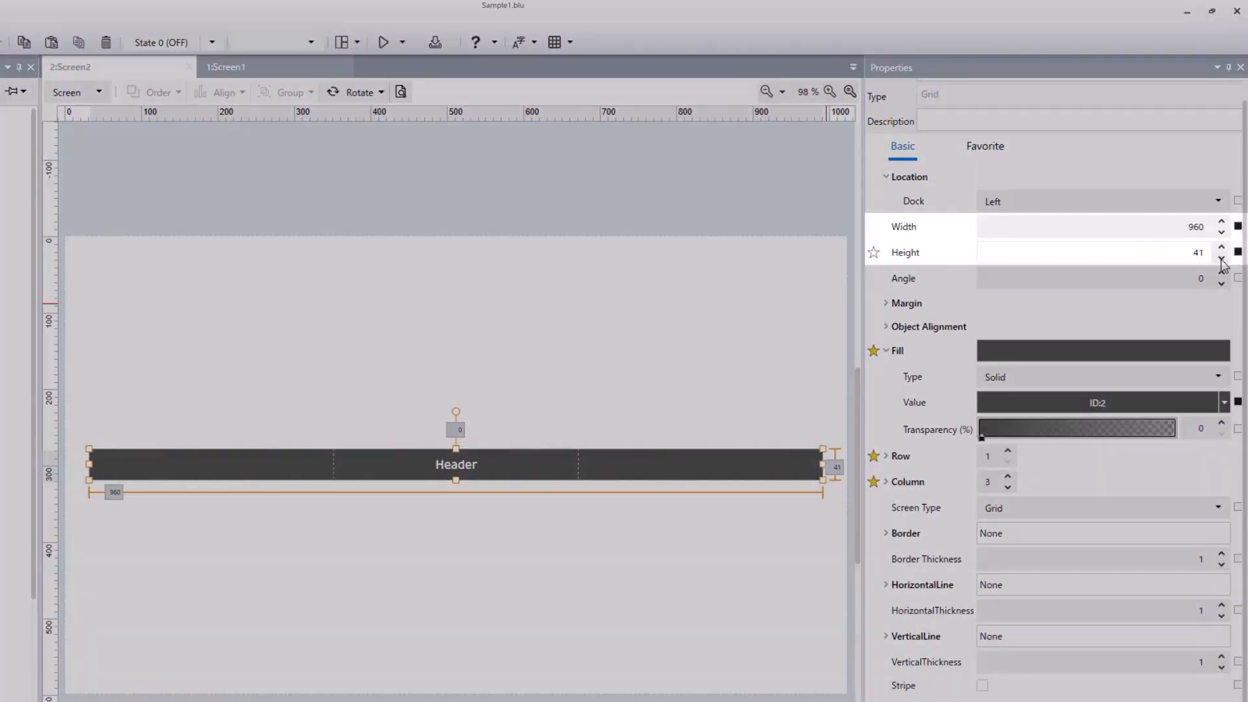
Set the Header grid's height to 40, reset its width to the default, and dock it to Top
click(1226, 216)
click(1237, 225)
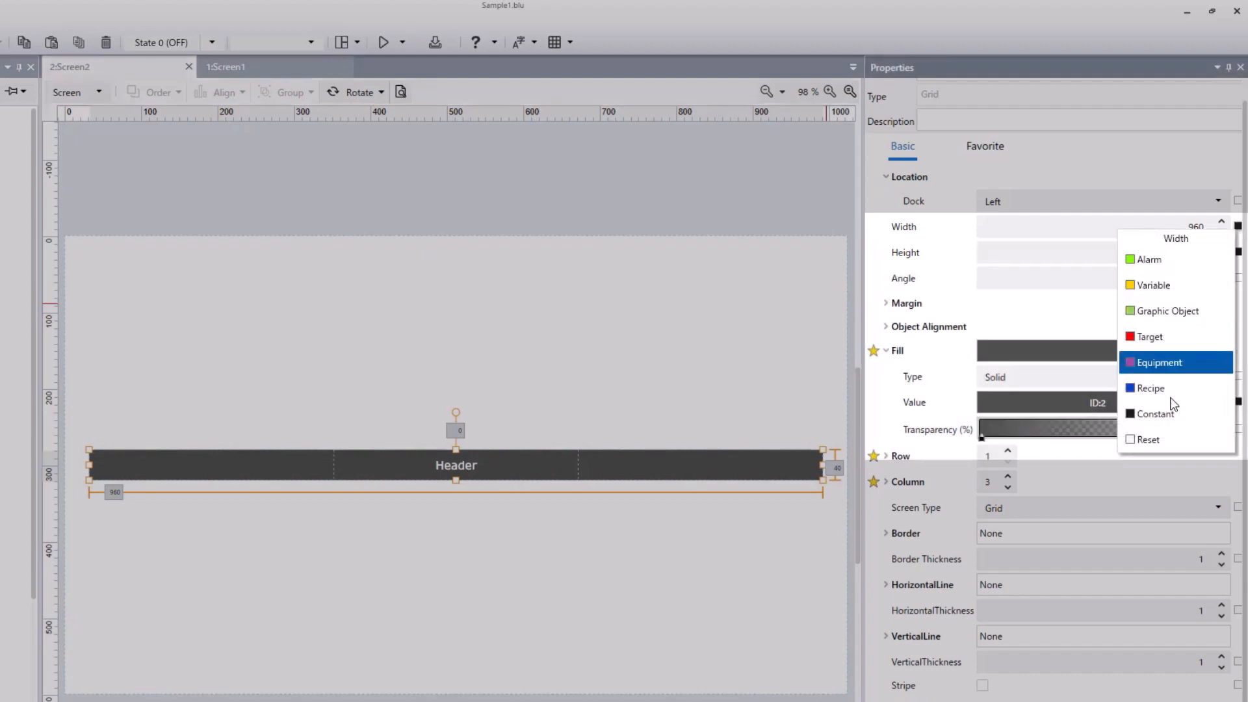
click(1161, 444)
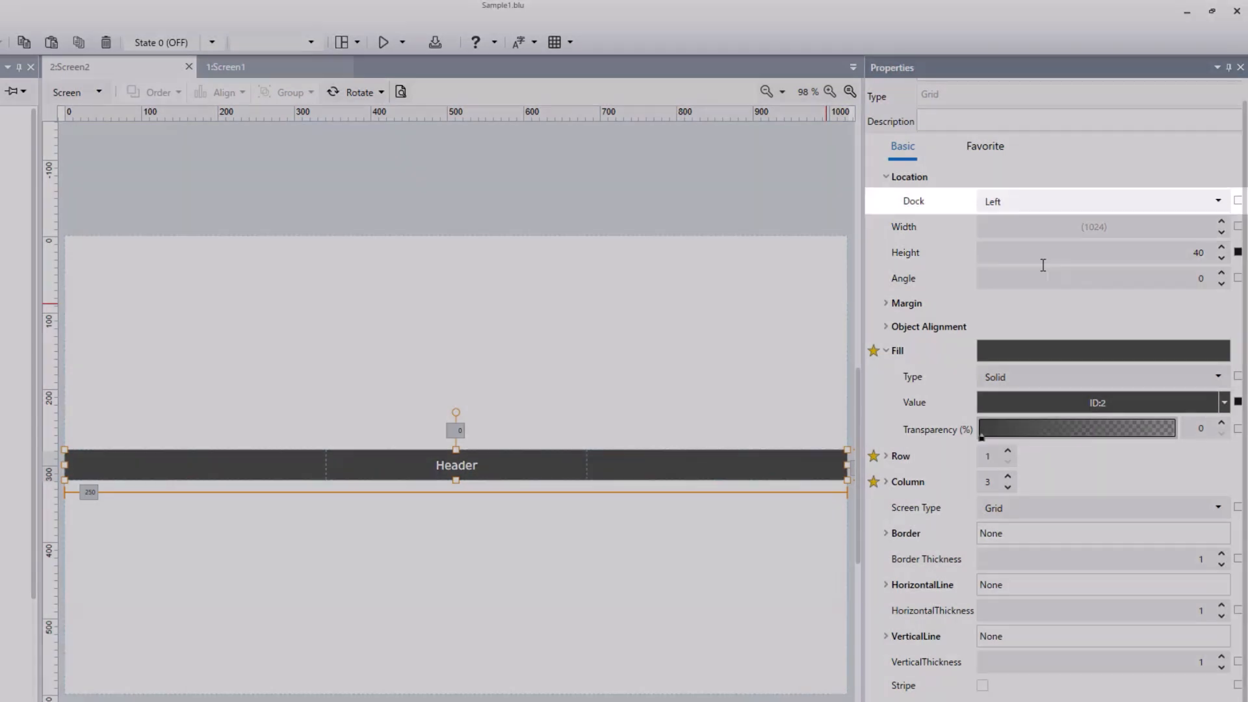
click(1009, 200)
click(1007, 258)
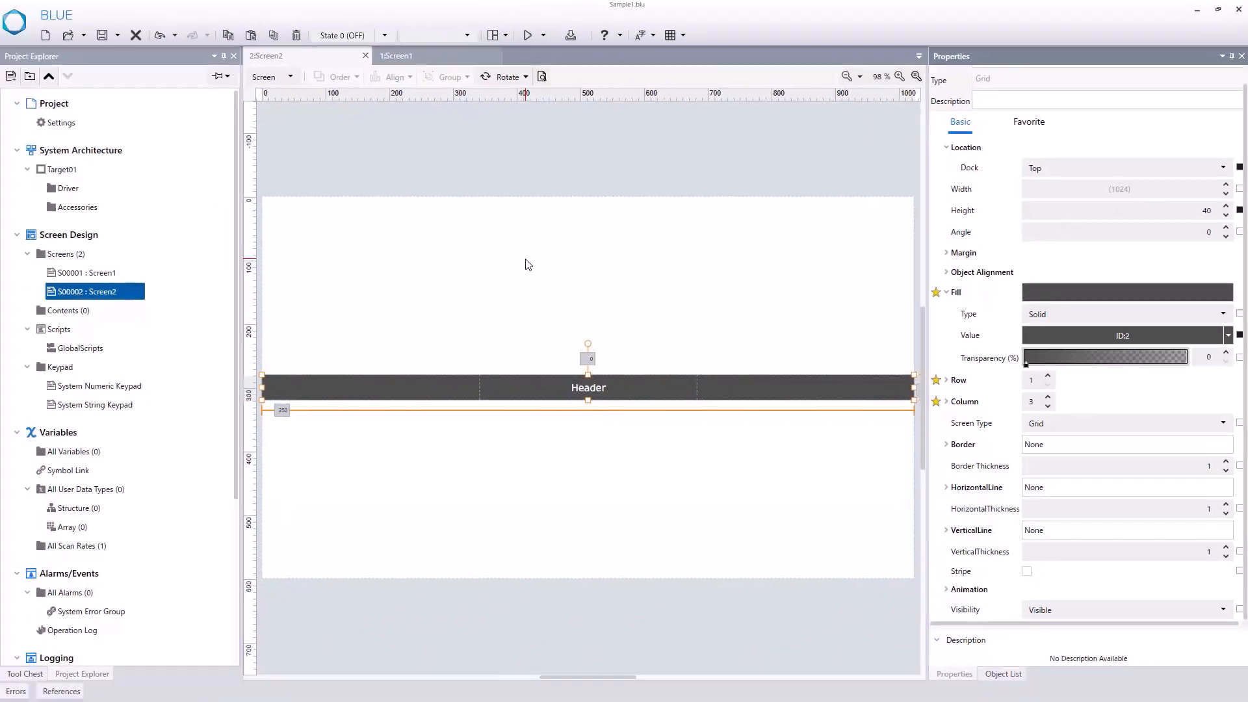
Copy the Footer grid from Screen1 into the dock panel of Screen2
click(430, 56)
click(342, 556)
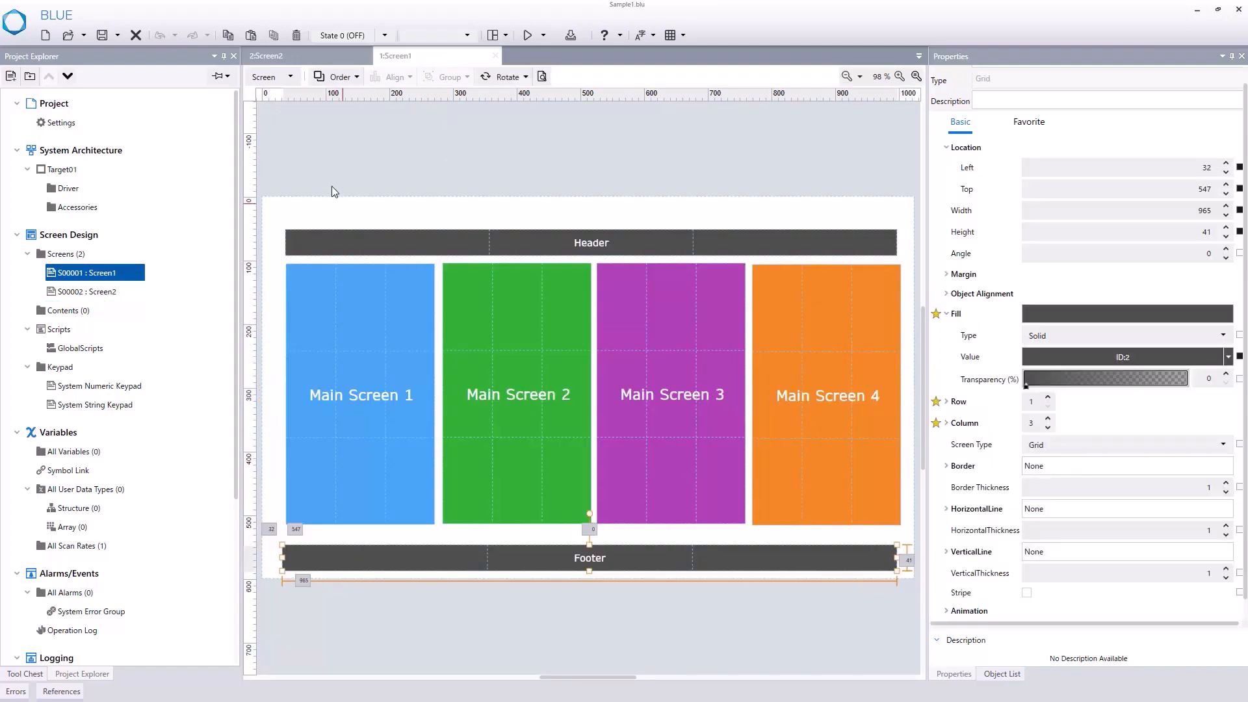
click(228, 37)
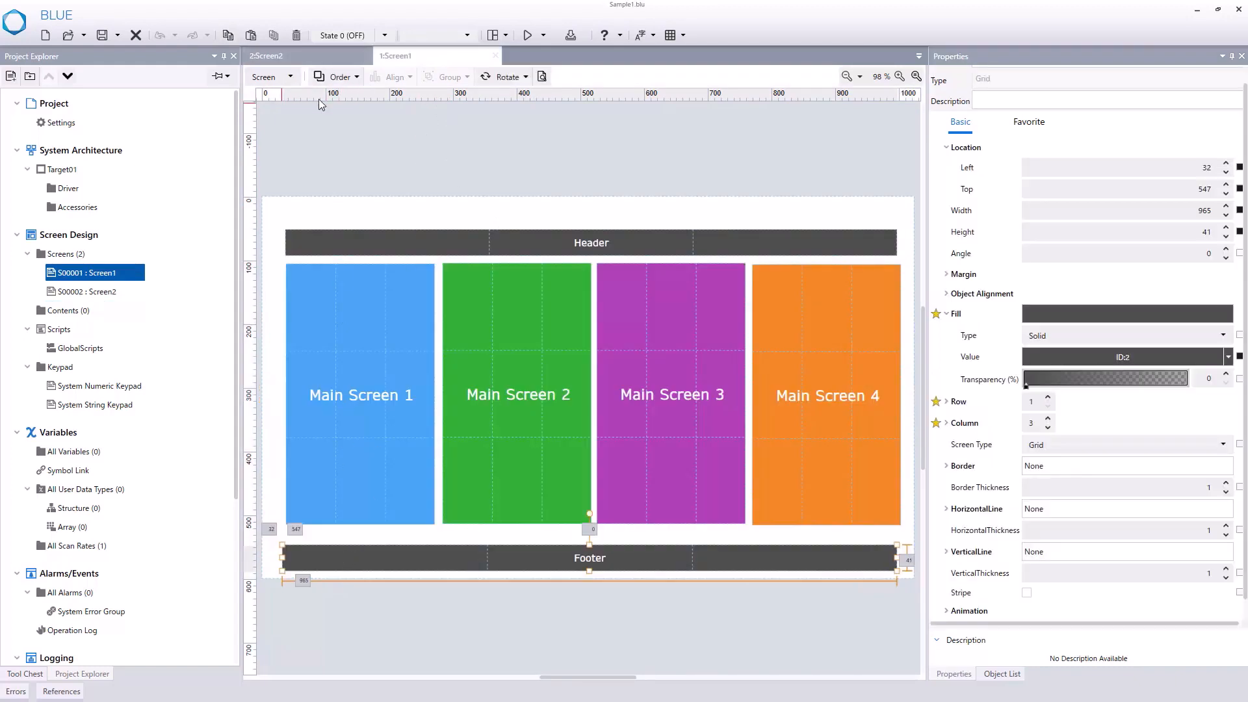
click(319, 57)
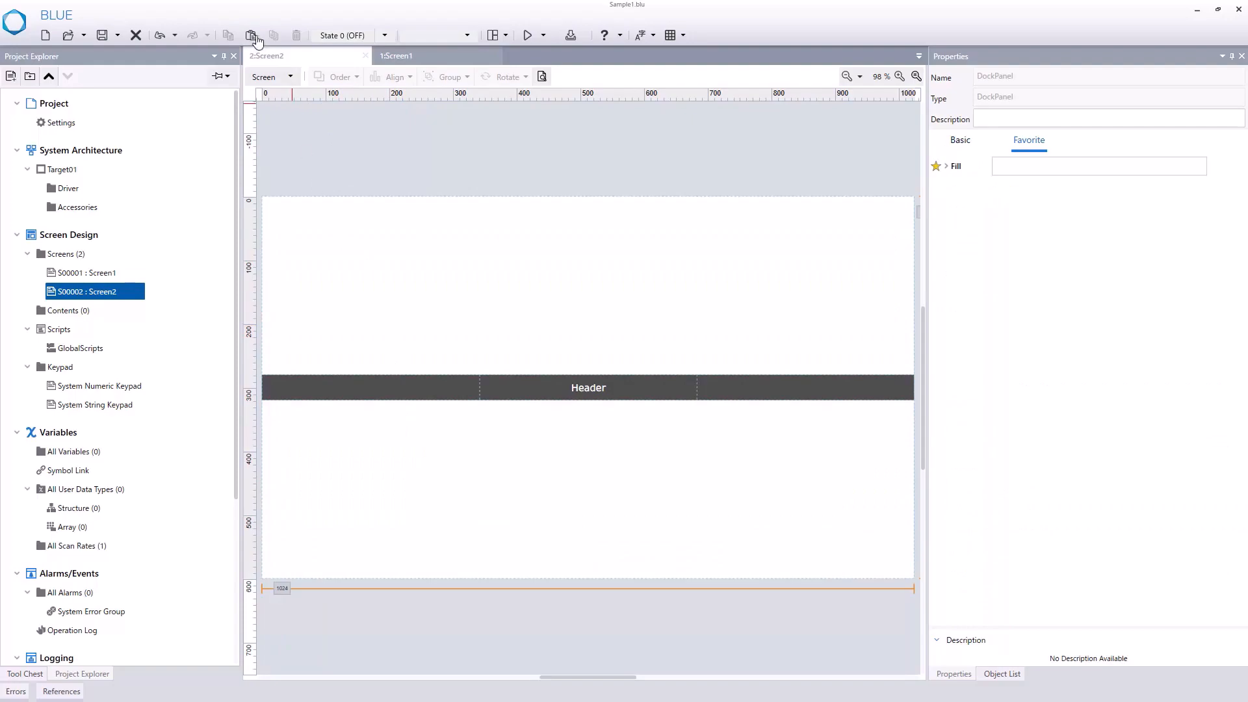
click(251, 35)
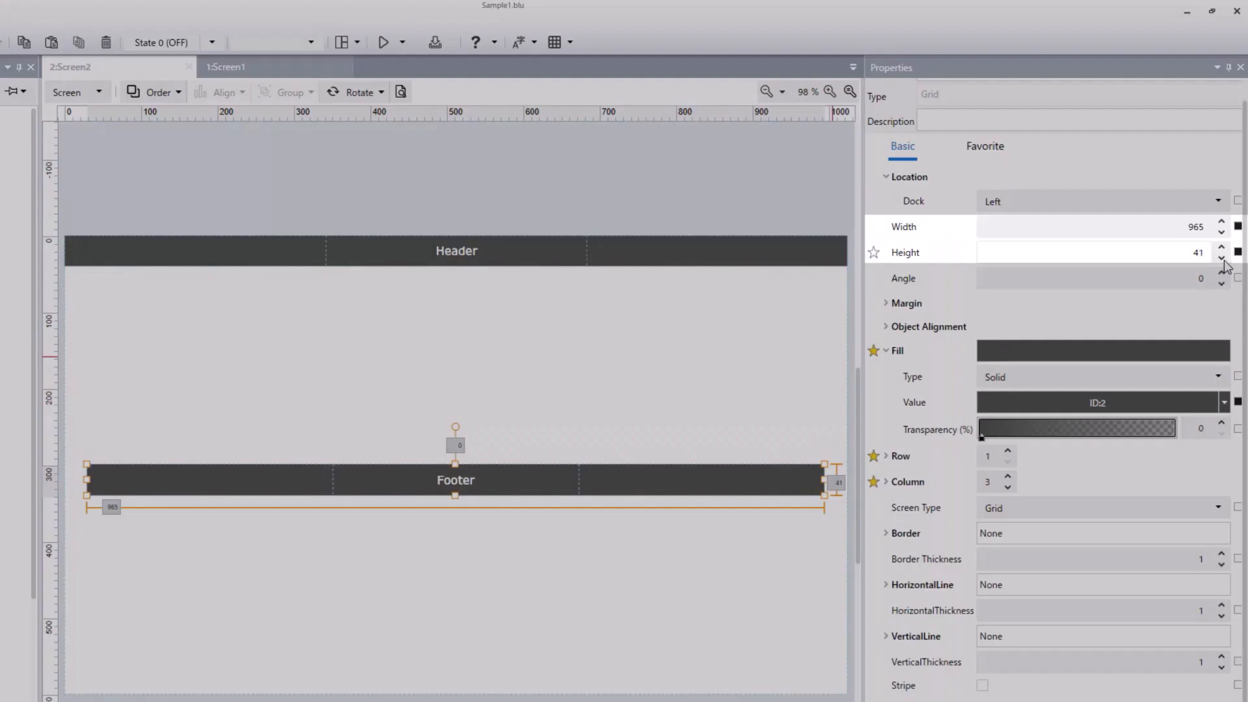
Set the Footer grid's height to 40, reset its width to the default, and dock it to Bottom
click(1224, 234)
click(1240, 229)
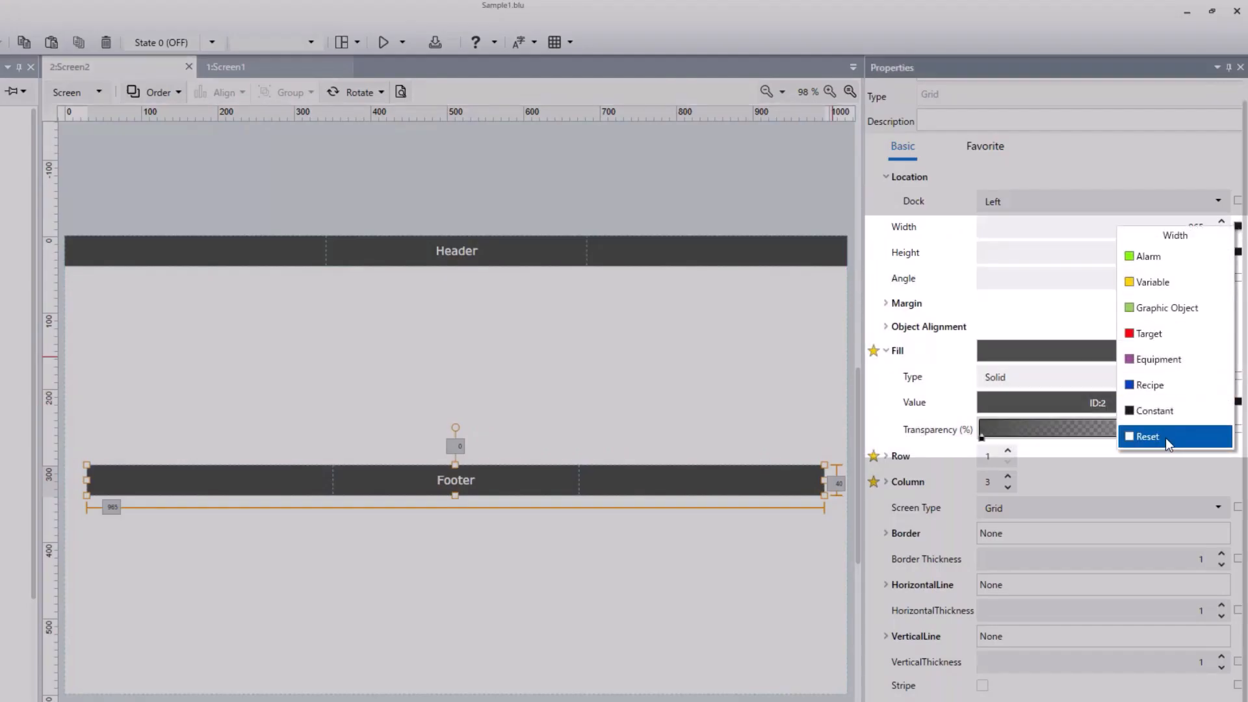
click(1142, 436)
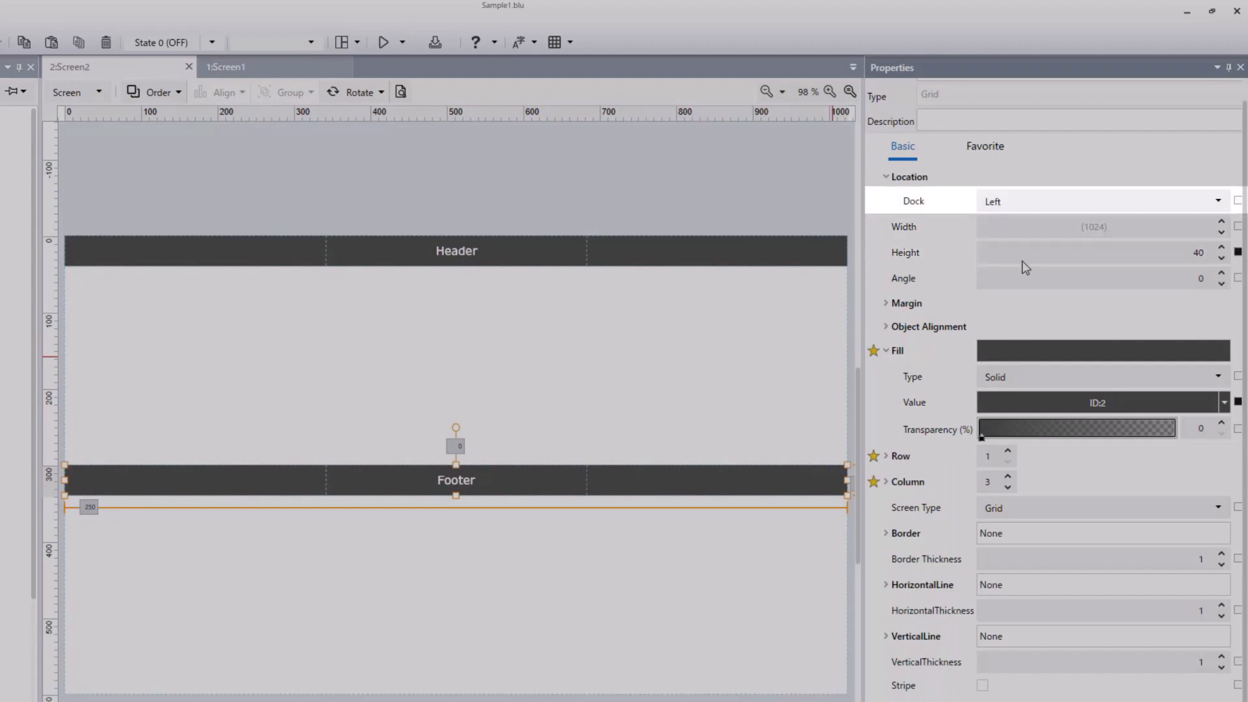
click(1023, 203)
click(1001, 301)
Add a Uniform Grid layout object to the Screen2 dock panel, filling the area between header and footer
click(348, 369)
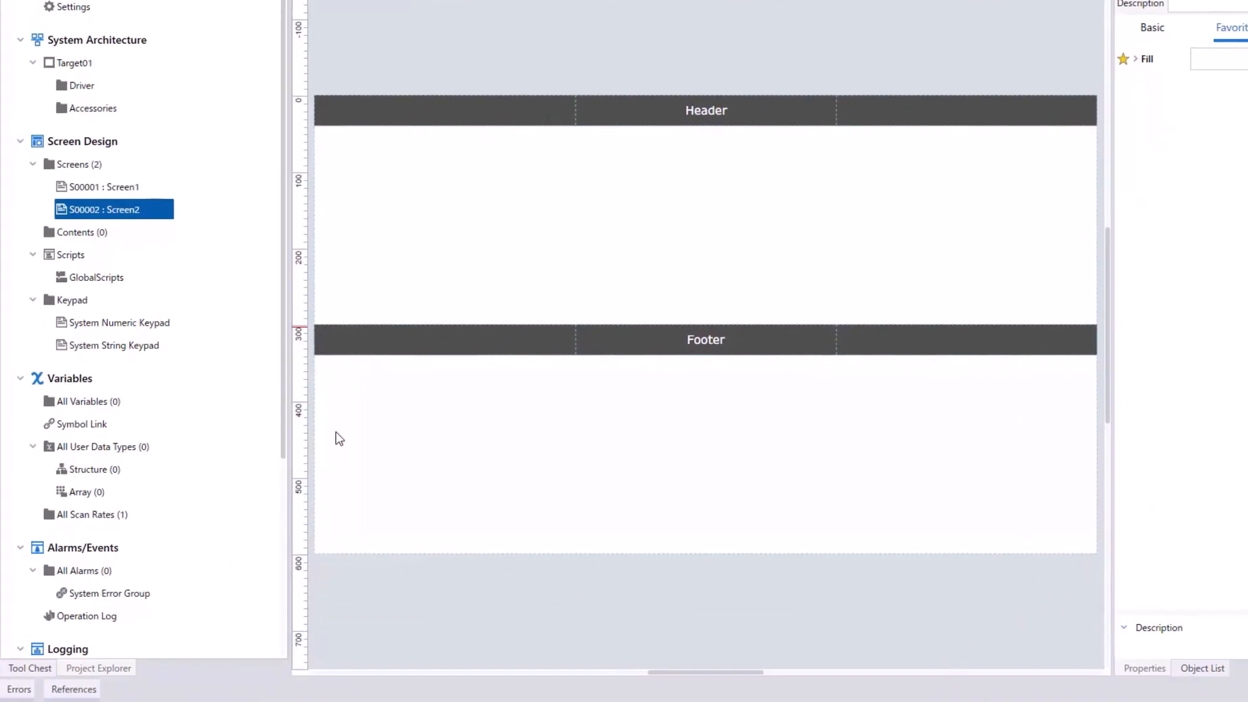
click(29, 667)
scroll(119, 598, down, 5)
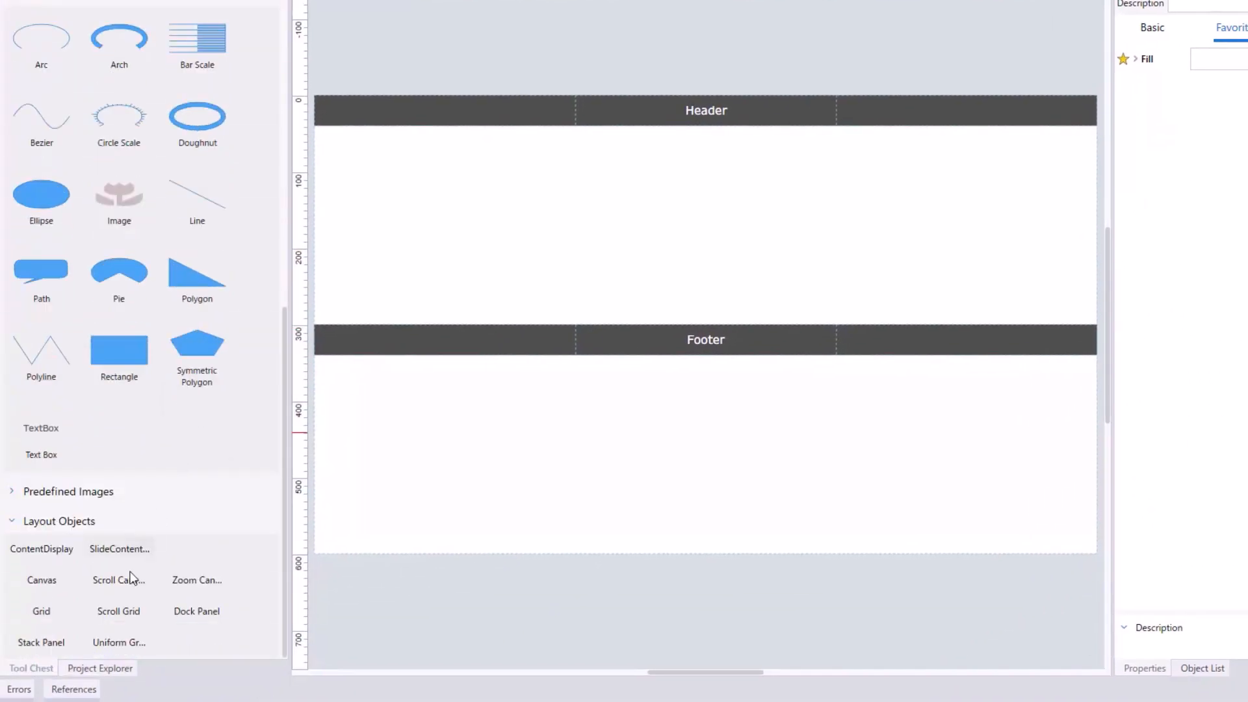
drag(109, 645, 597, 219)
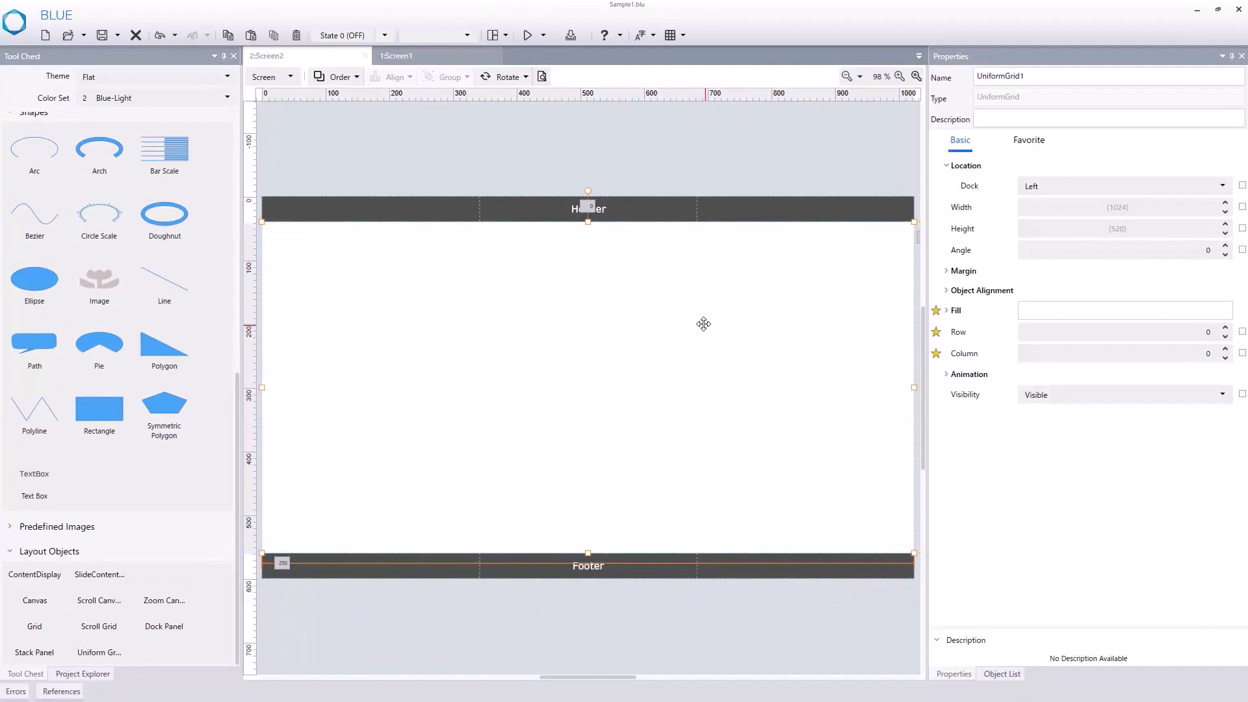
Copy the blue Main Screen 1 grid from Screen1 into the uniform grid on Screen2
click(267, 72)
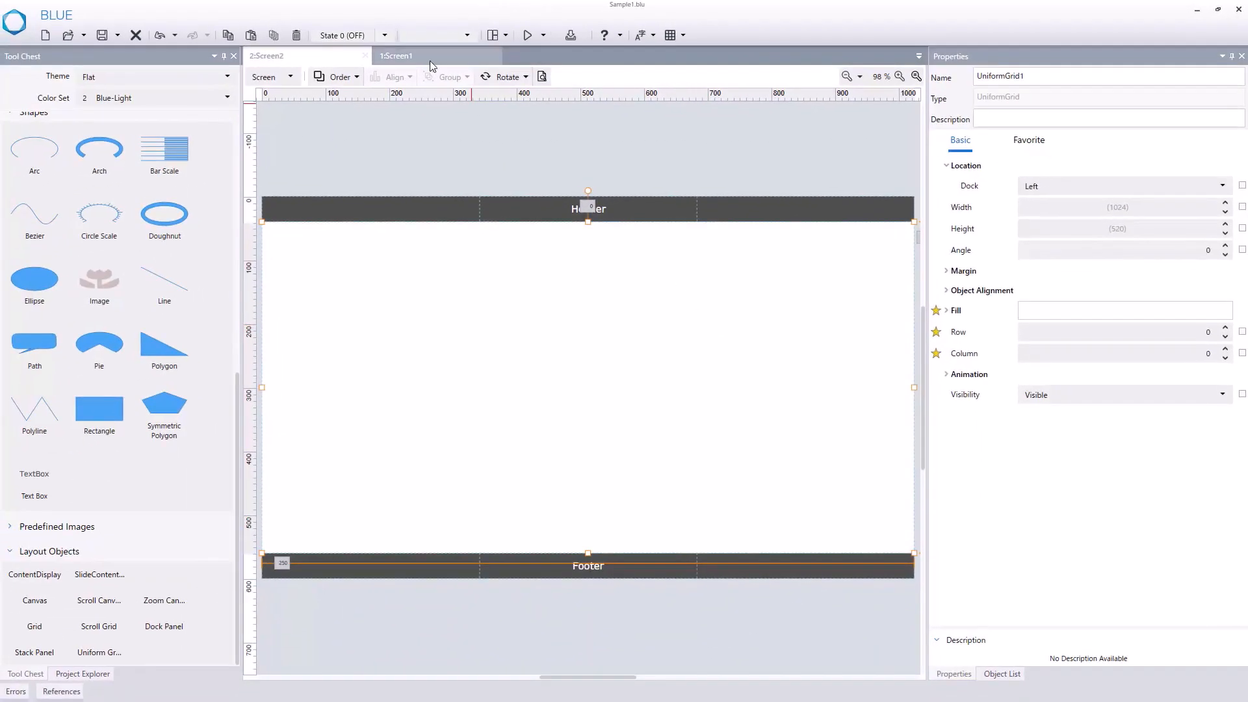
click(228, 35)
click(277, 56)
click(365, 254)
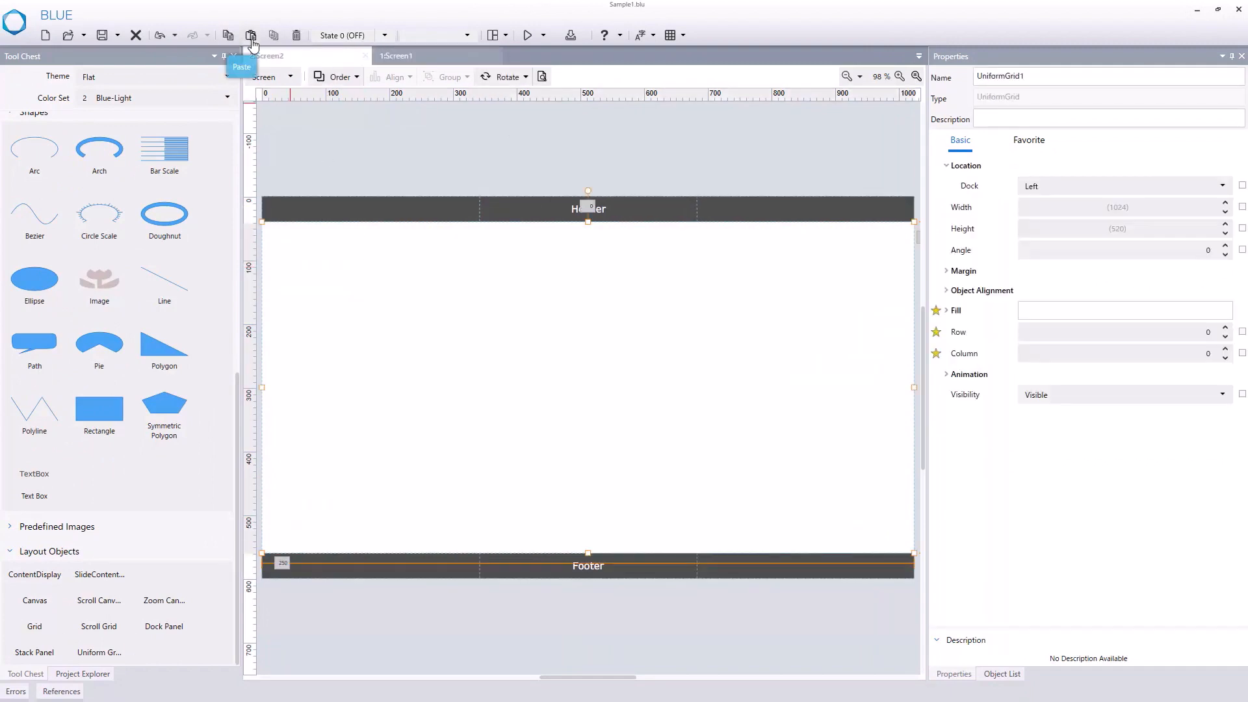
click(251, 36)
Copy the green Main Screen 2 grid from Screen1 into the uniform grid on Screen2
click(396, 56)
click(462, 282)
click(228, 36)
click(280, 56)
click(364, 254)
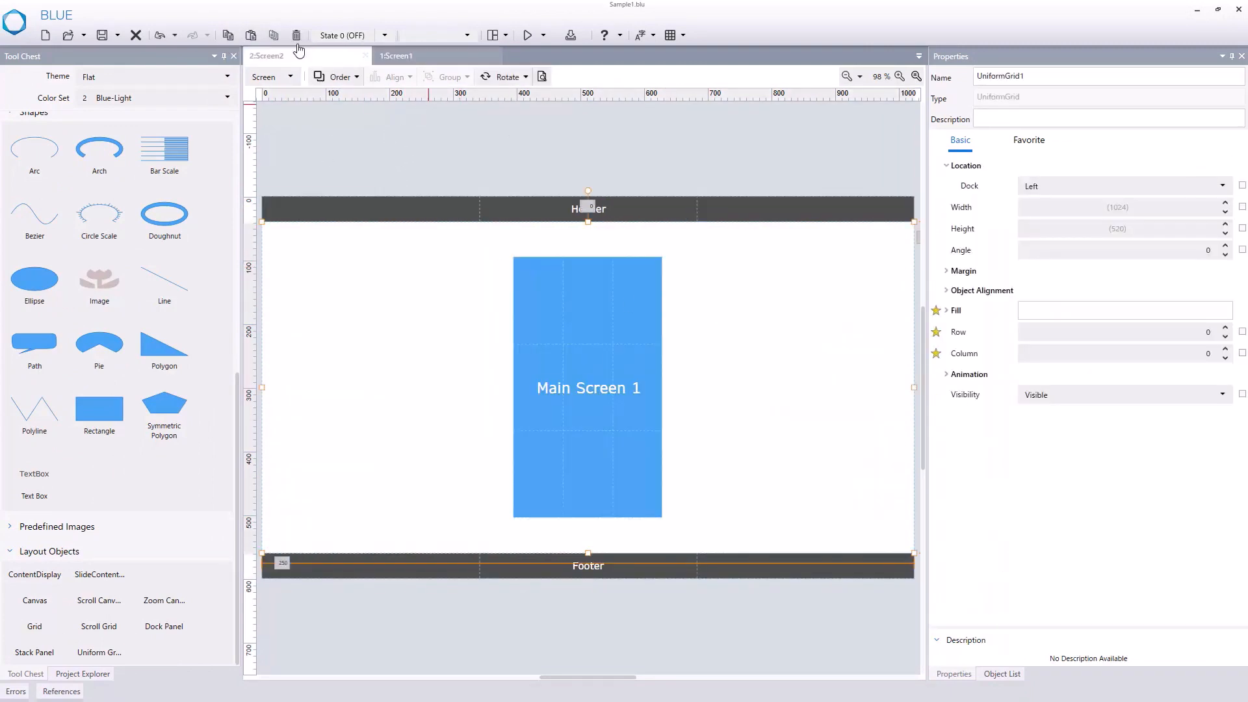
click(251, 36)
Copy the purple Main Screen 3 grid from Screen1 into the uniform grid on Screen2
click(397, 57)
click(636, 282)
click(228, 36)
click(296, 56)
click(312, 260)
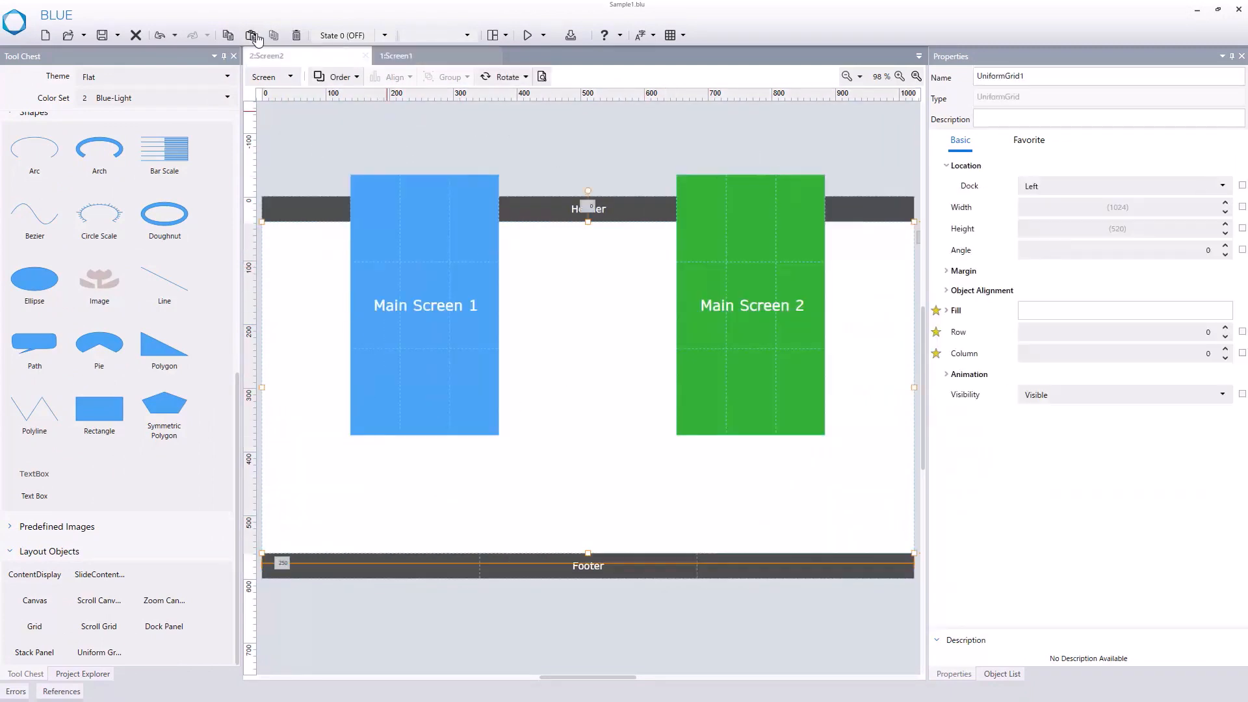
click(250, 37)
Copy the orange Main Screen 4 grid from Screen1 into the uniform grid on Screen2
click(400, 57)
click(783, 284)
click(228, 35)
click(280, 57)
click(312, 260)
click(251, 36)
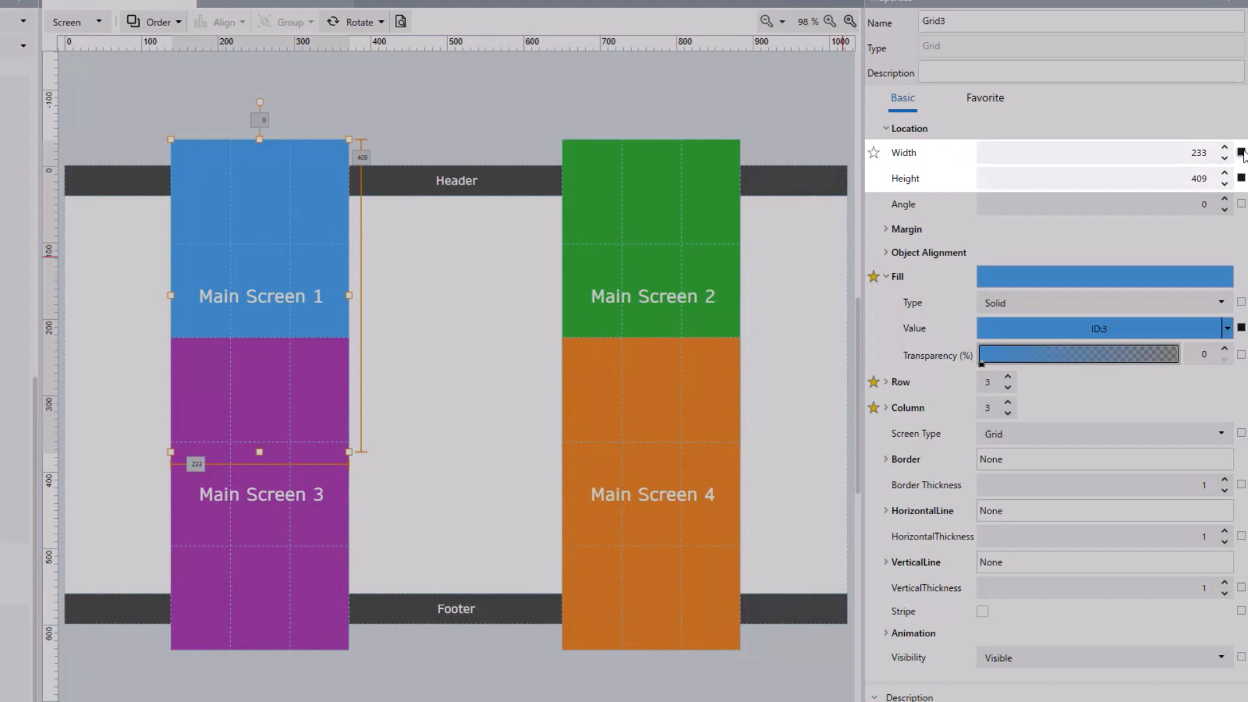
Reset the width and height of the Main Screen 1 grid so it fills its uniform grid cell
click(1242, 153)
click(1164, 357)
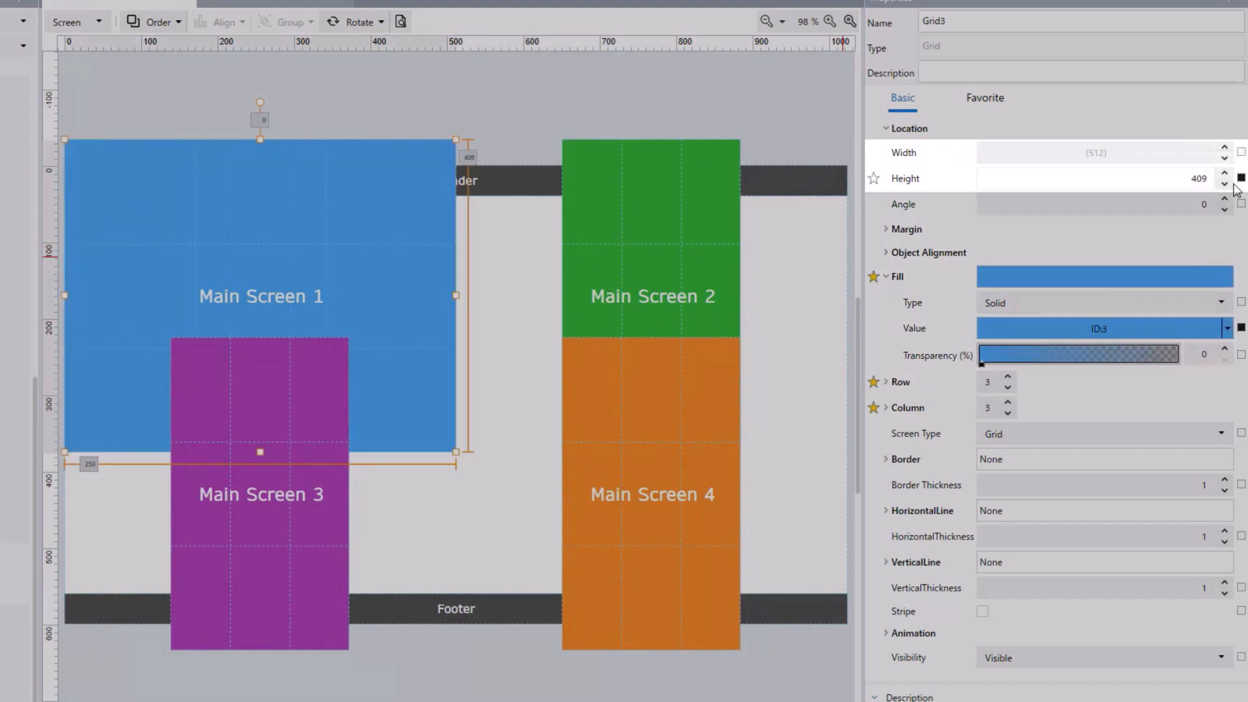
click(1241, 179)
click(1160, 389)
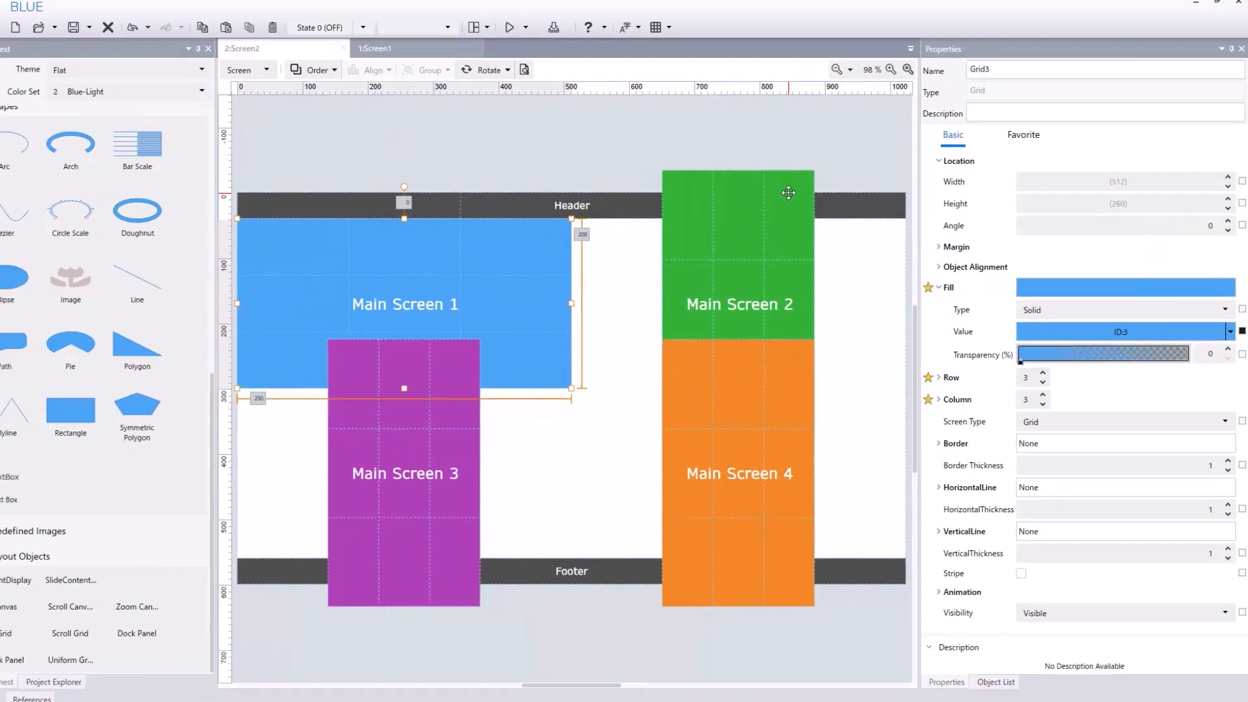
Reset the width and height of the Main Screen 2 grid so it fills its uniform grid cell
click(712, 167)
click(1241, 152)
click(1167, 360)
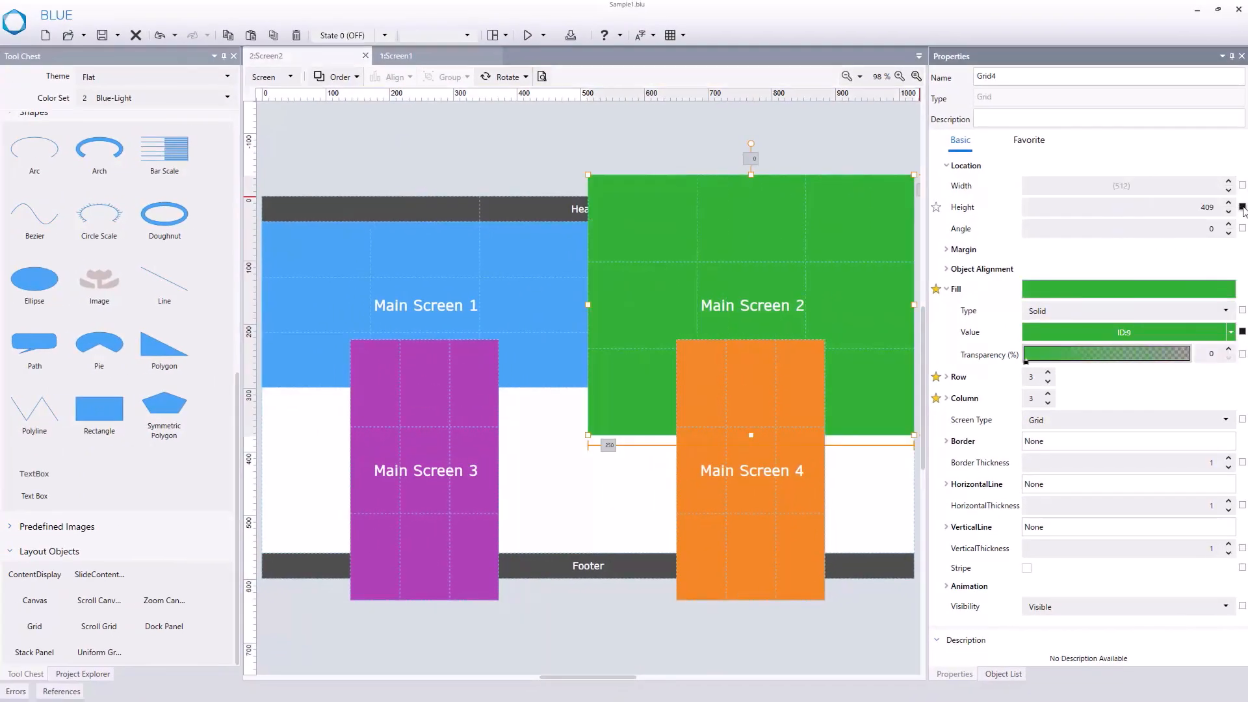
click(1242, 178)
click(1163, 387)
Reset the width and height of the Main Screen 3 grid so it fills its uniform grid cell
click(315, 403)
click(1243, 186)
click(1180, 356)
click(1242, 207)
click(1180, 378)
Reset the width and height of the Main Screen 4 grid so it fills its uniform grid cell
click(791, 365)
click(1243, 186)
click(1180, 356)
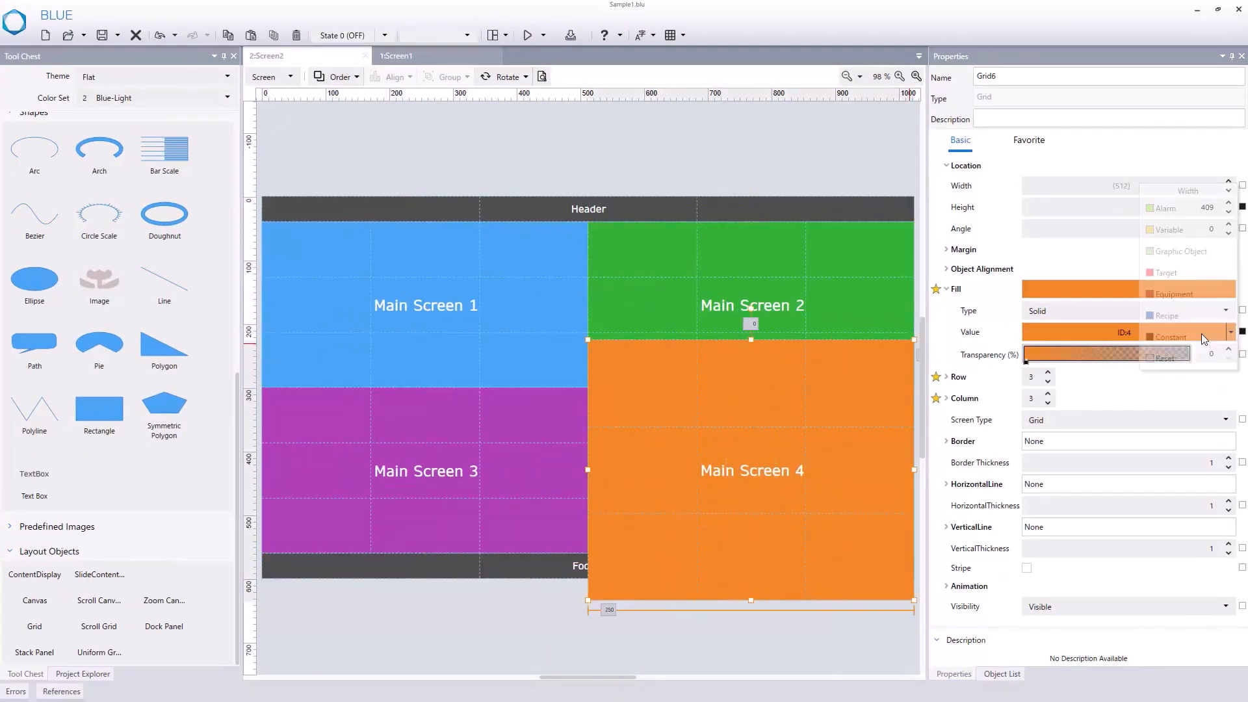
click(1243, 208)
Select UniformGrid1 from the object hierarchy and set its row count to 1
click(535, 330)
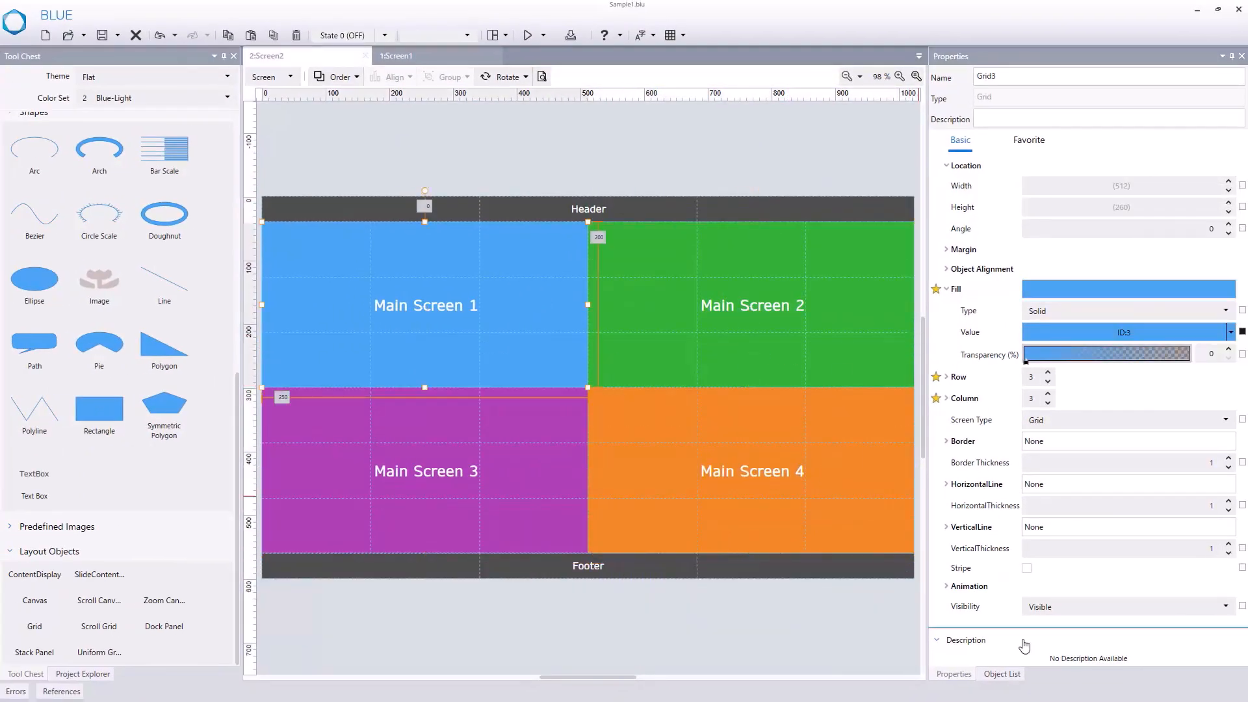
click(1001, 674)
click(1004, 226)
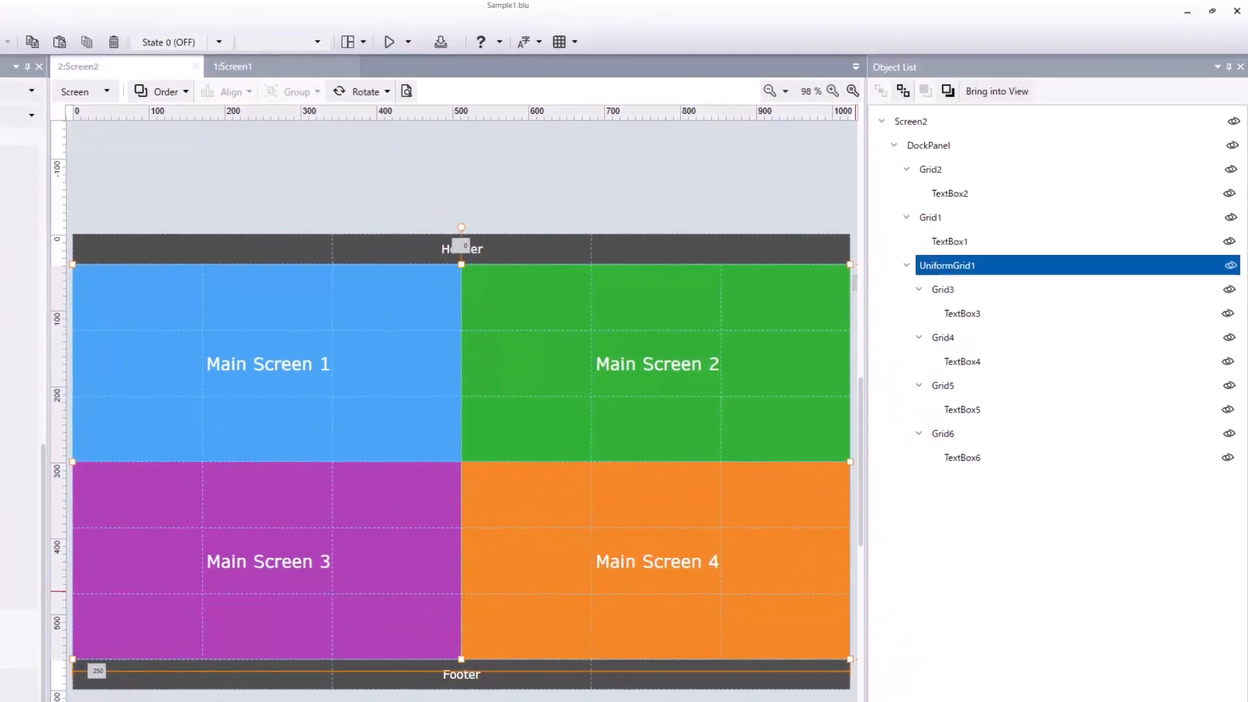
click(953, 674)
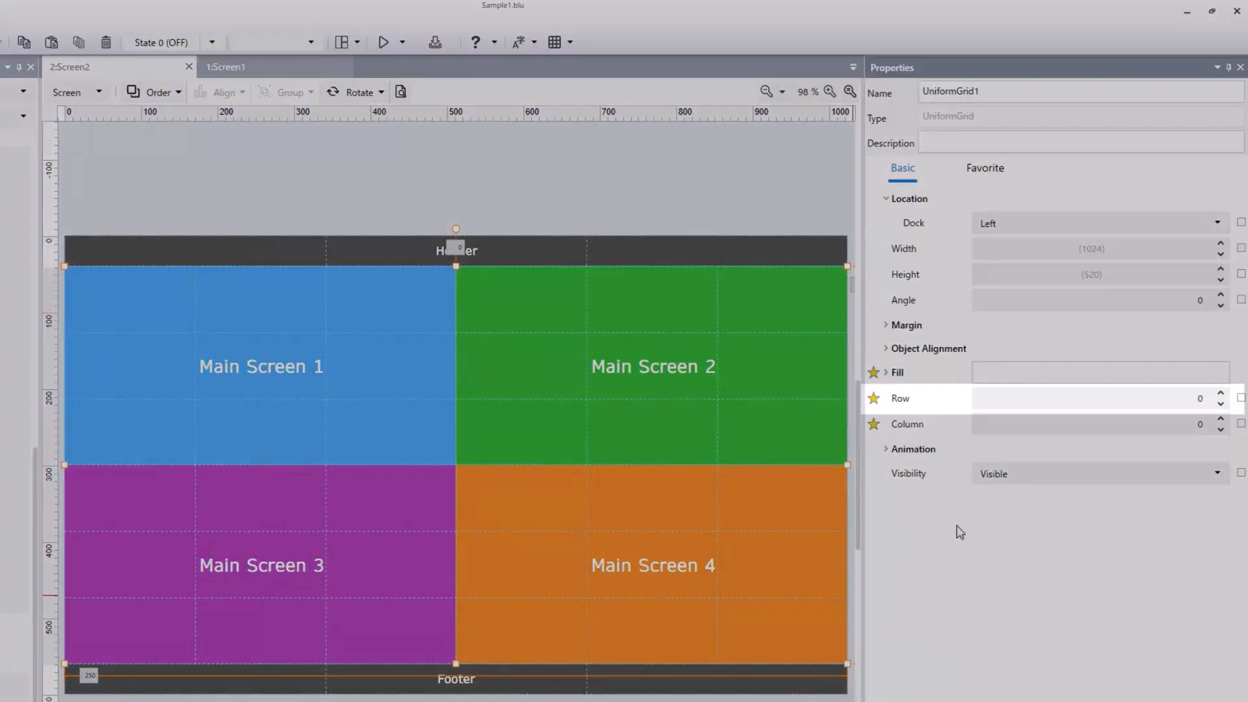
click(1221, 395)
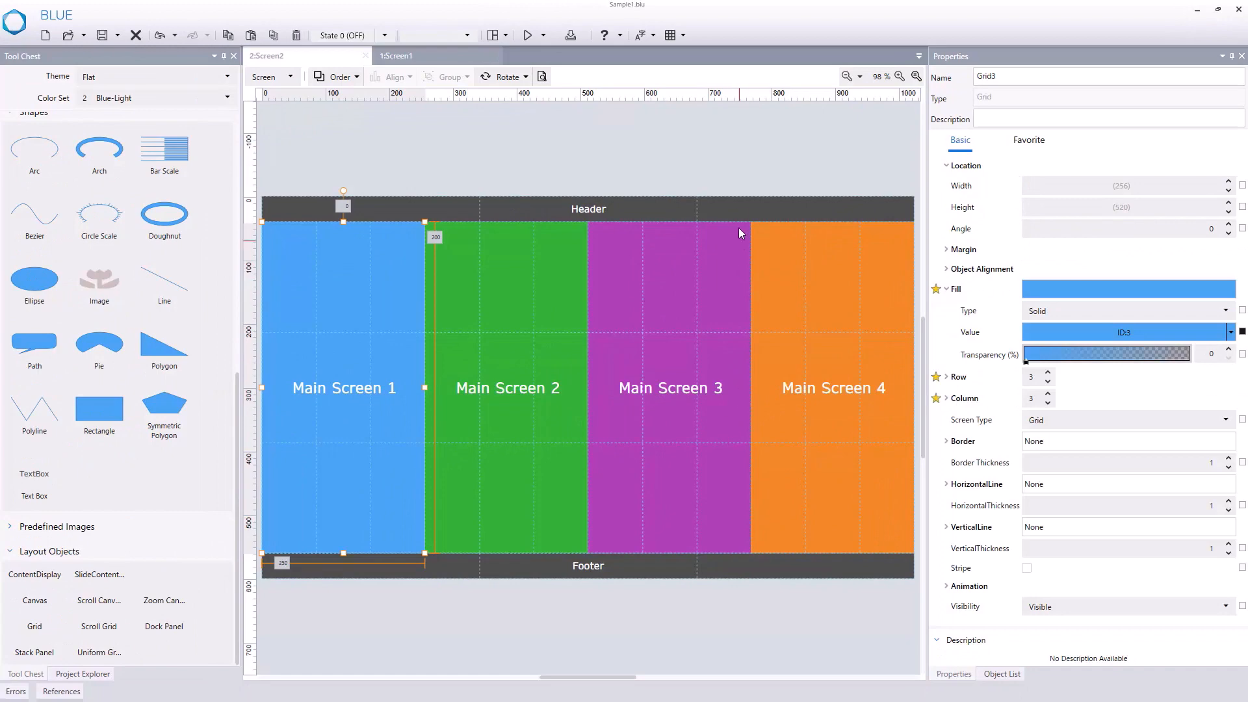
Divide the Header grid into 6 columns and place a Switch in its third column
click(642, 252)
click(1048, 415)
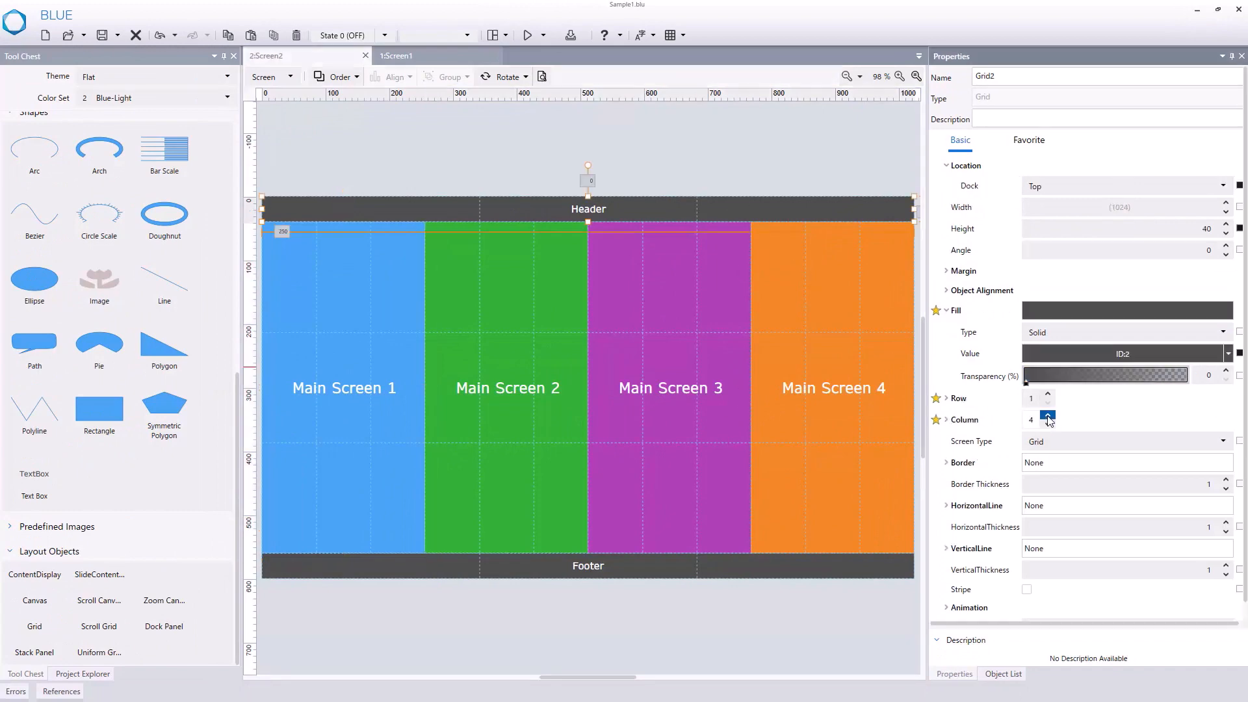
click(1048, 415)
click(1048, 415)
scroll(172, 344, up, 4)
drag(103, 276, 532, 209)
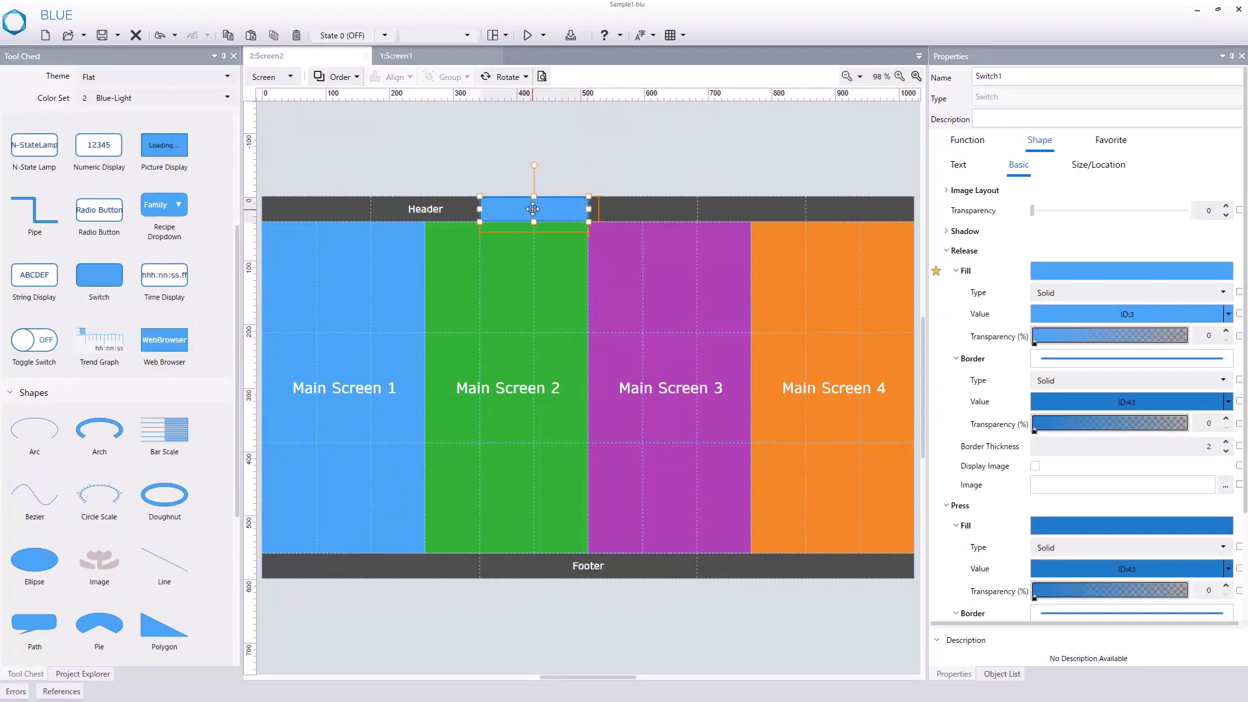
Open the header switch's touch function settings and check the object name of the Main Screen 1 grid
click(967, 139)
click(1057, 207)
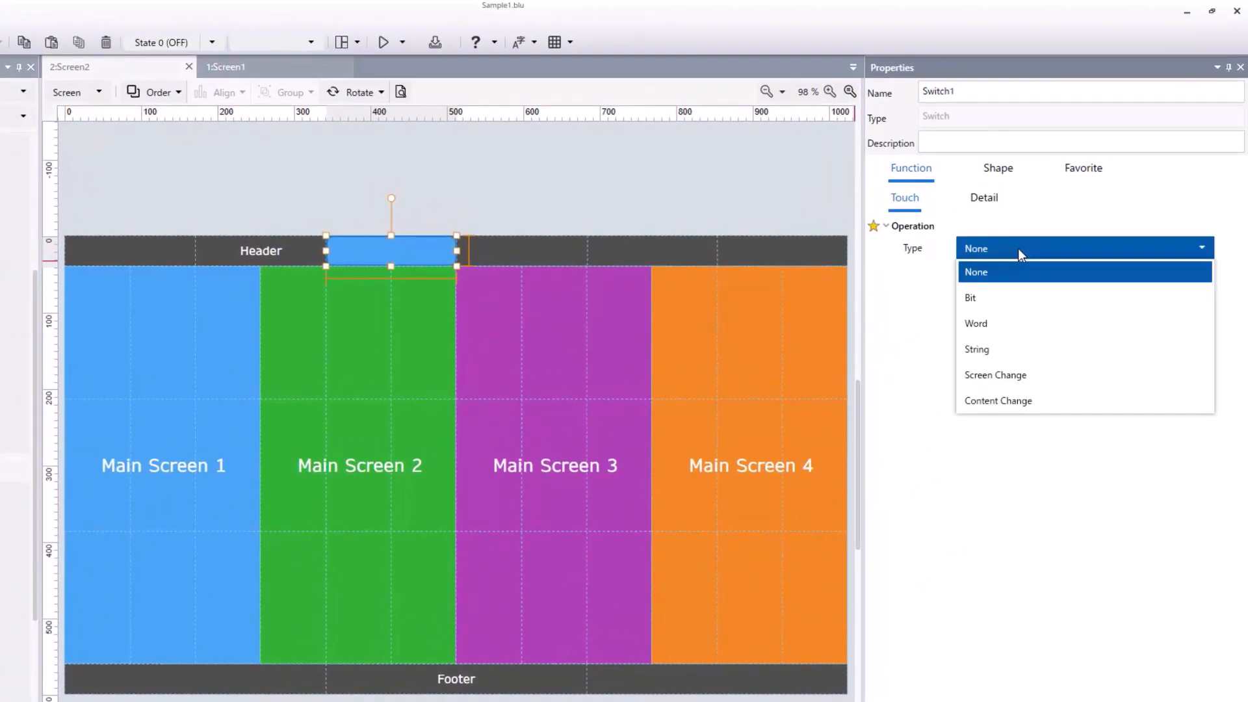
click(1019, 248)
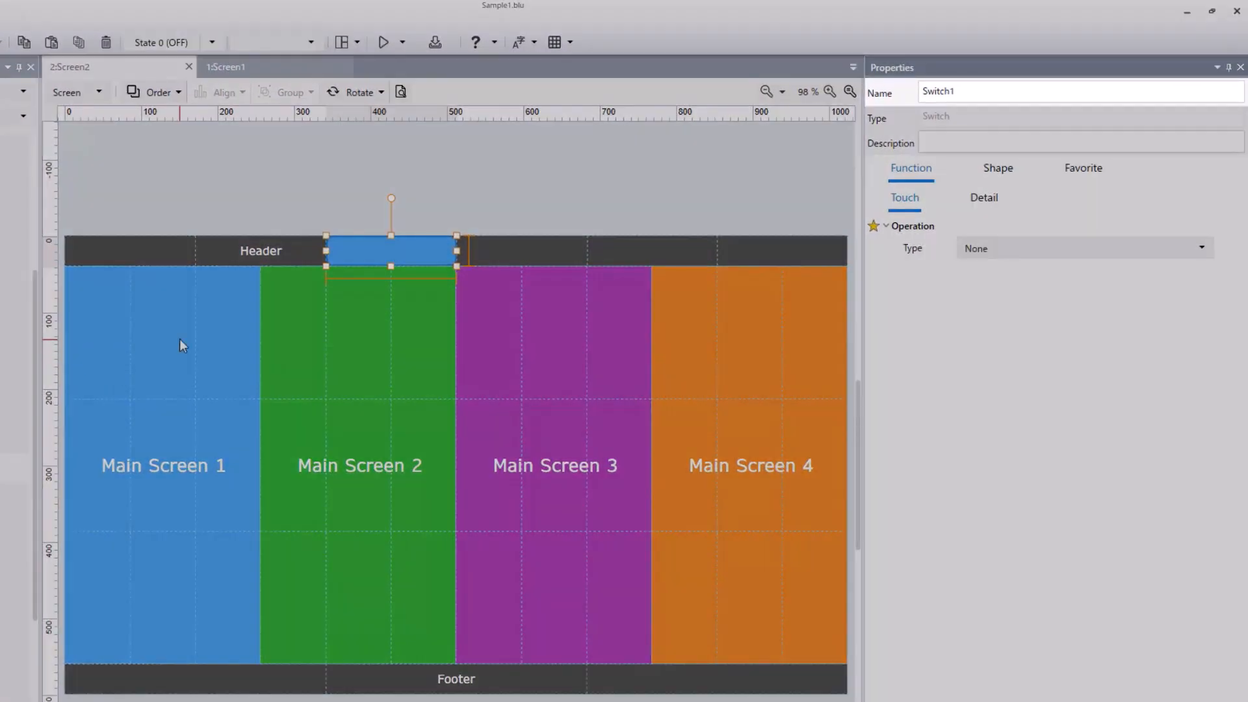
click(179, 338)
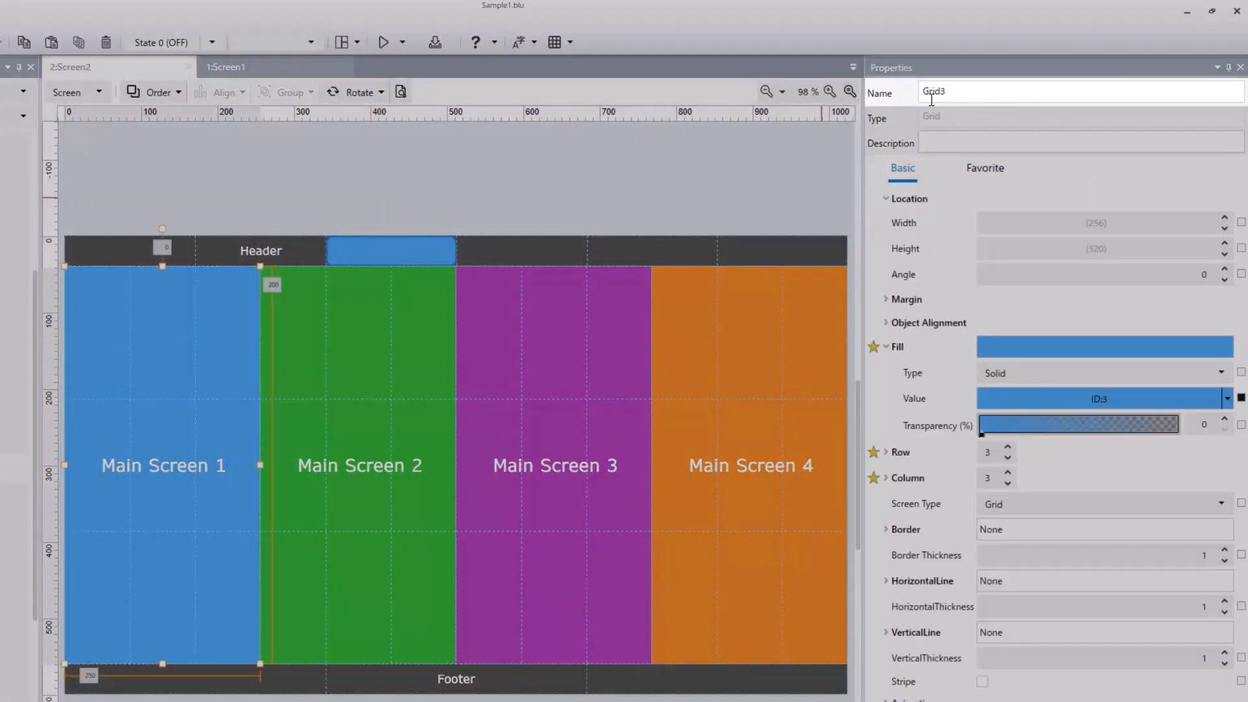
Configure the header switch's touch function as a Word operation using XOR with source 2
click(390, 251)
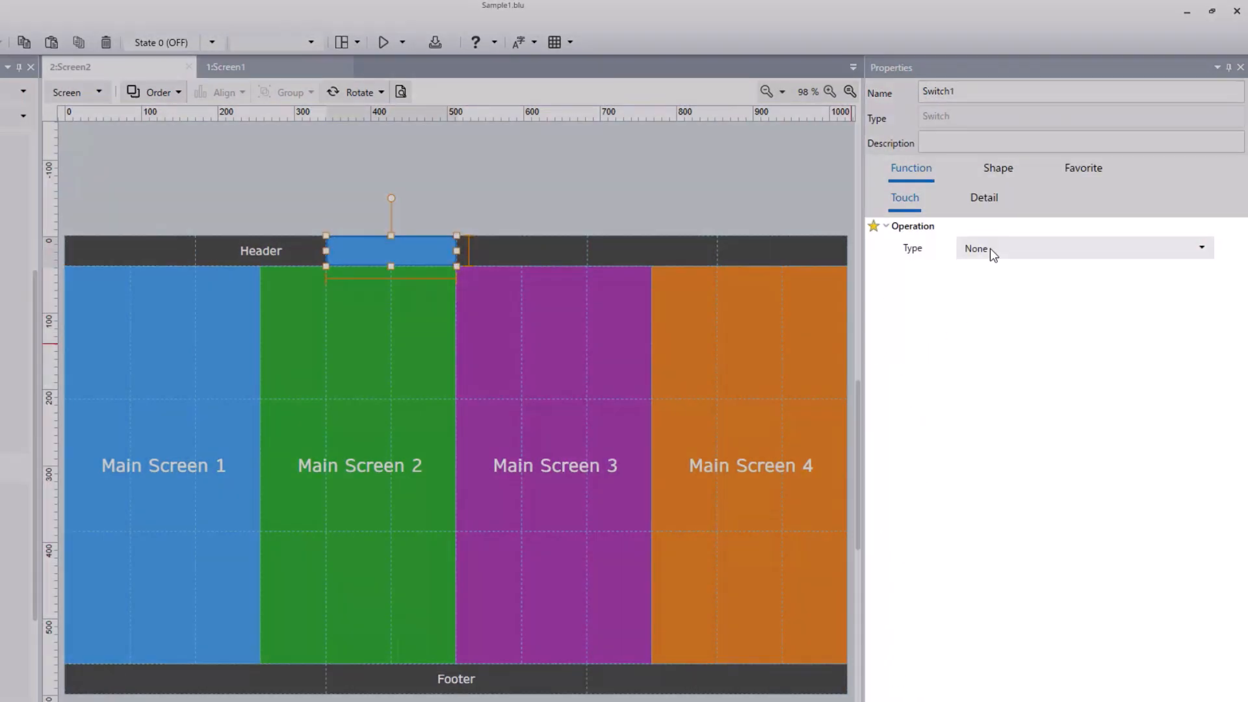
click(989, 248)
click(976, 323)
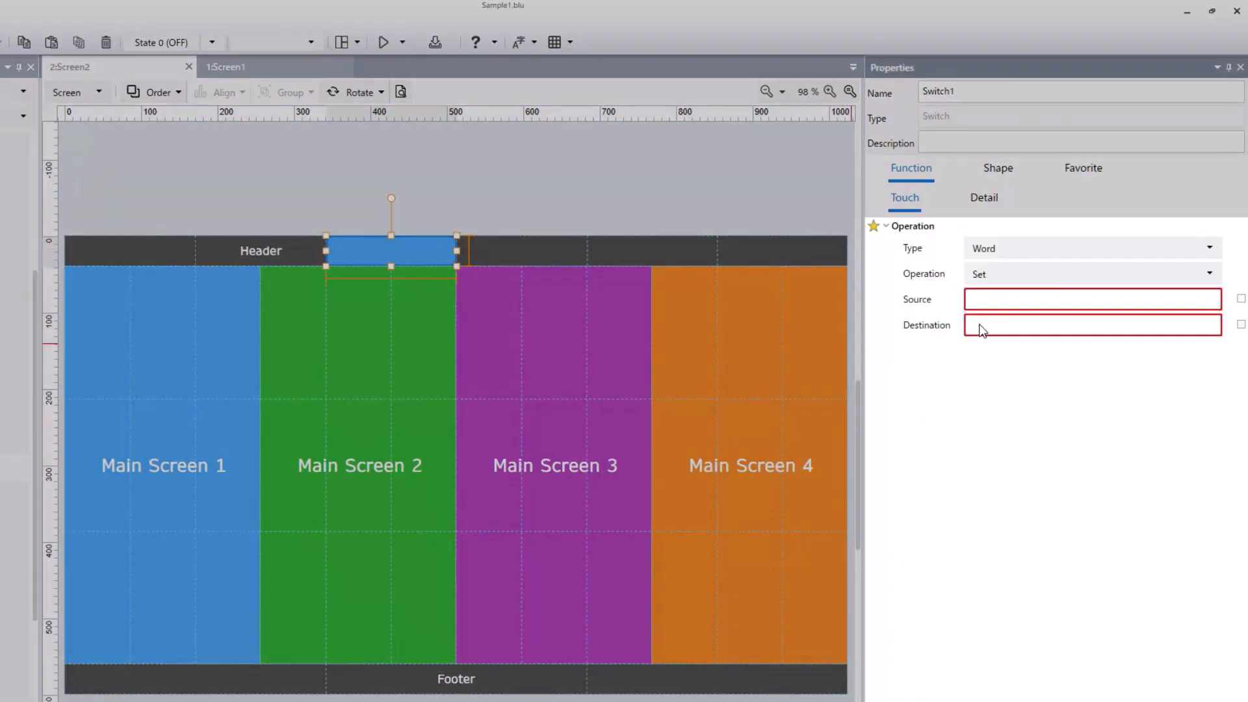
click(1001, 276)
scroll(982, 390, down, 2)
click(989, 422)
click(998, 300)
text(2)
Set the header switch's destination to the Grid3.Visibility object property
click(1241, 324)
click(1178, 380)
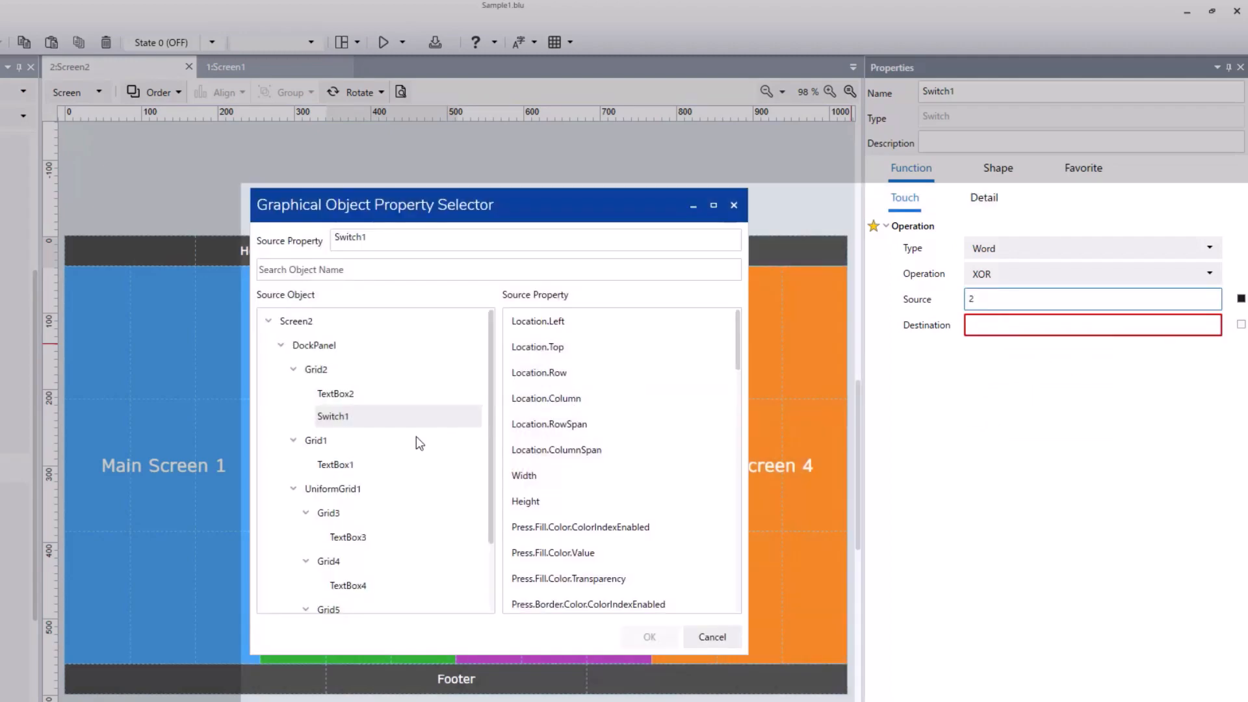
click(338, 512)
click(533, 447)
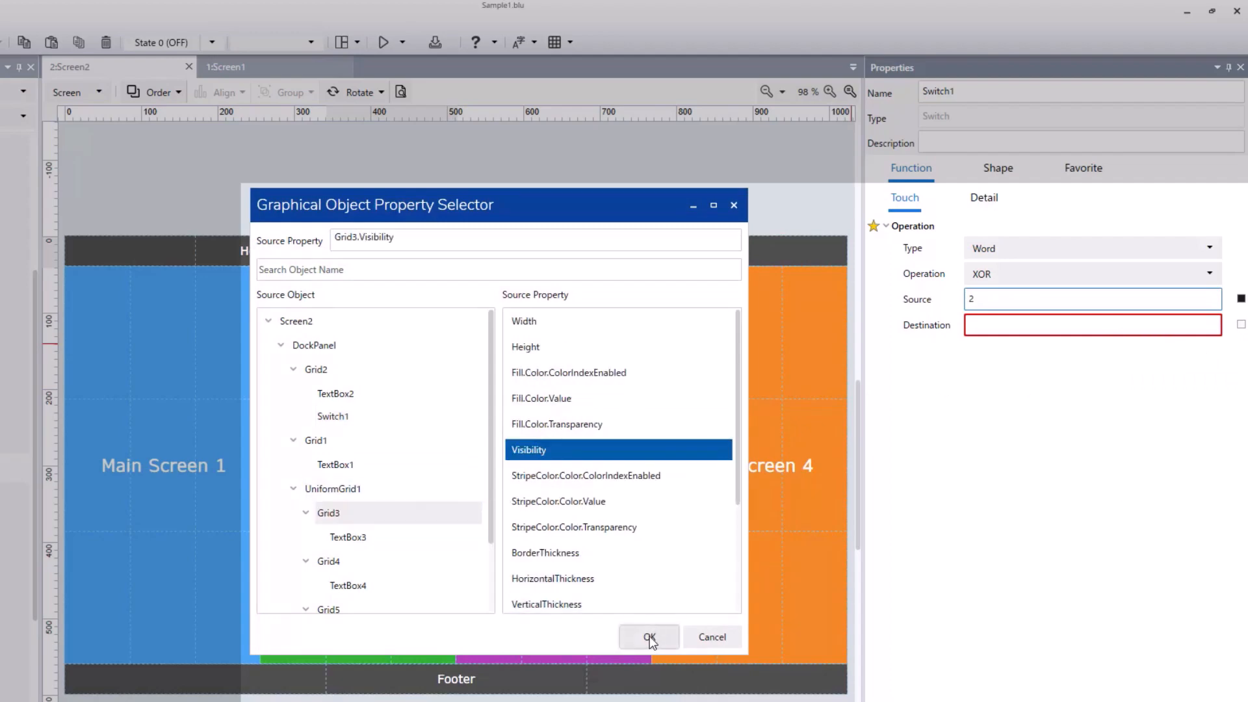
click(650, 637)
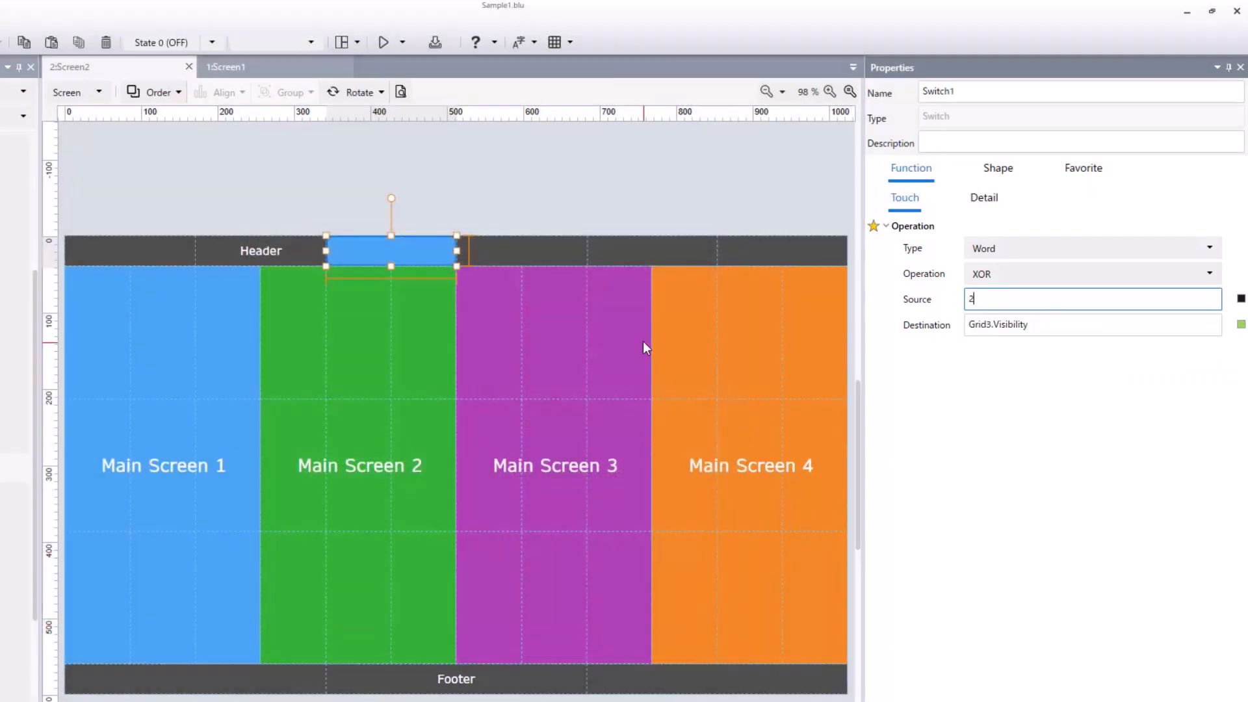
Label the header switch "Screen 1"
click(998, 170)
click(985, 278)
text(Screen 1)
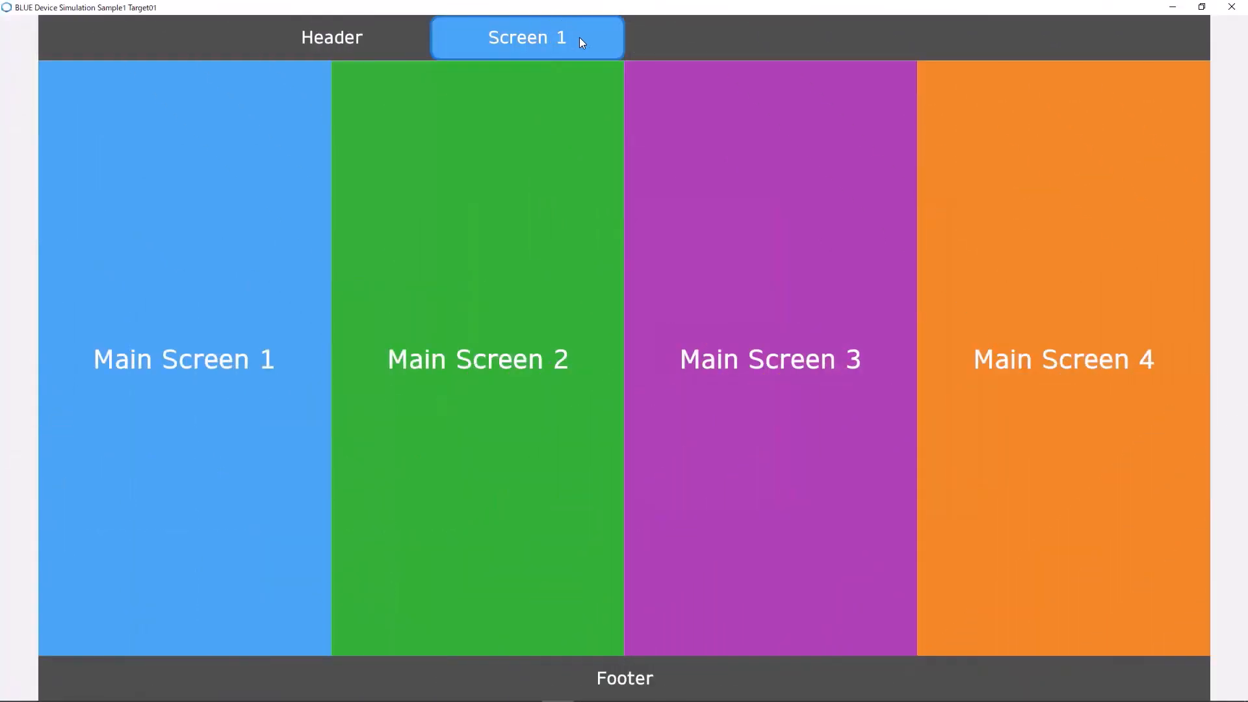
Test the Screen 1 switch in the device simulation by toggling Main Screen 1 off and on repeatedly
click(579, 37)
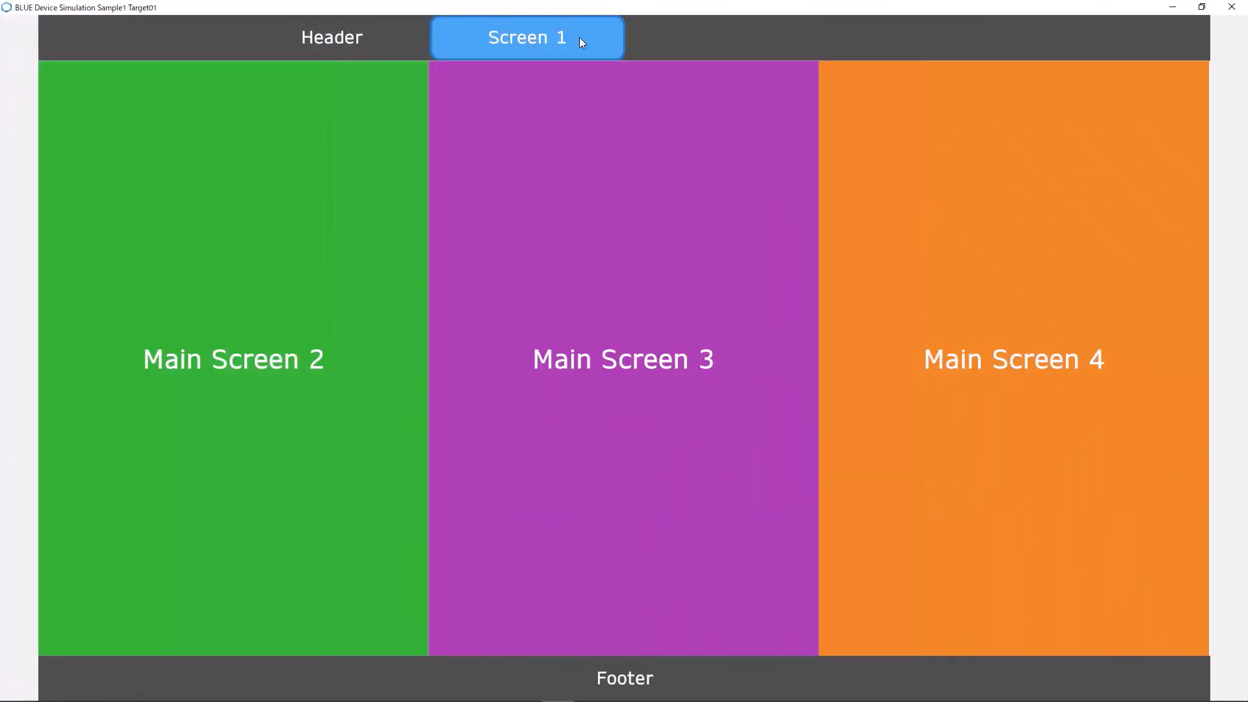
click(580, 37)
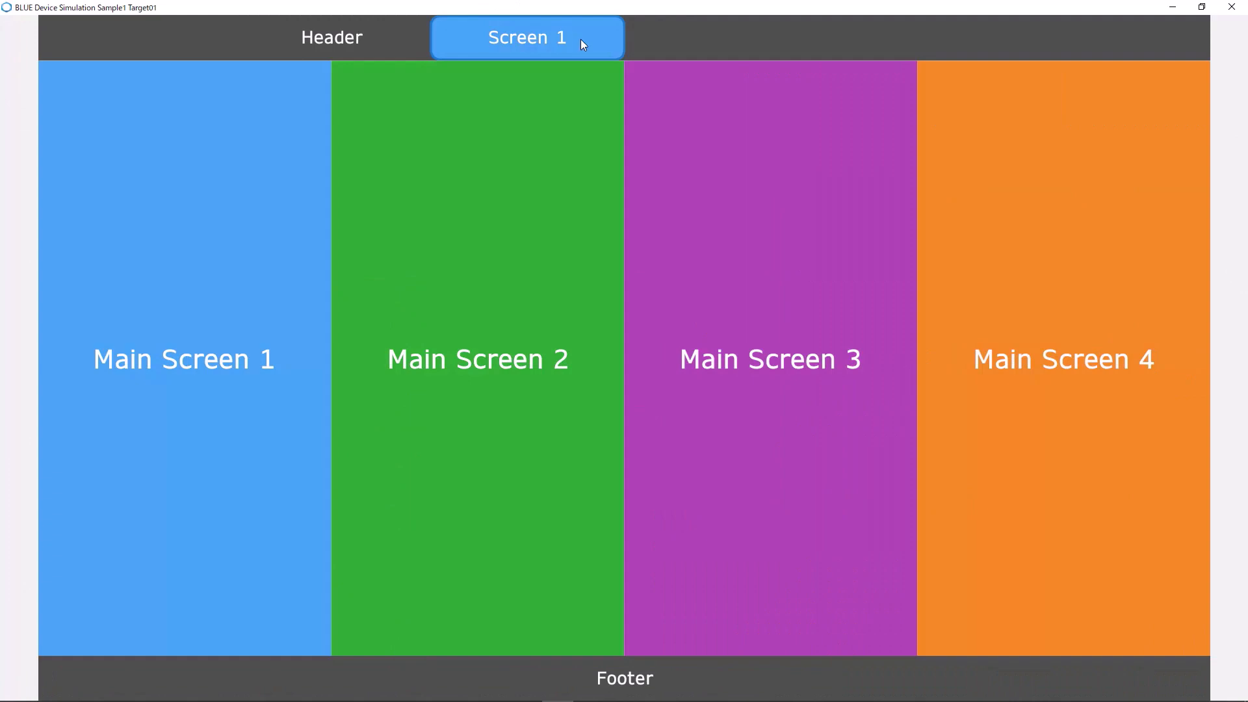
click(580, 39)
click(574, 36)
click(579, 37)
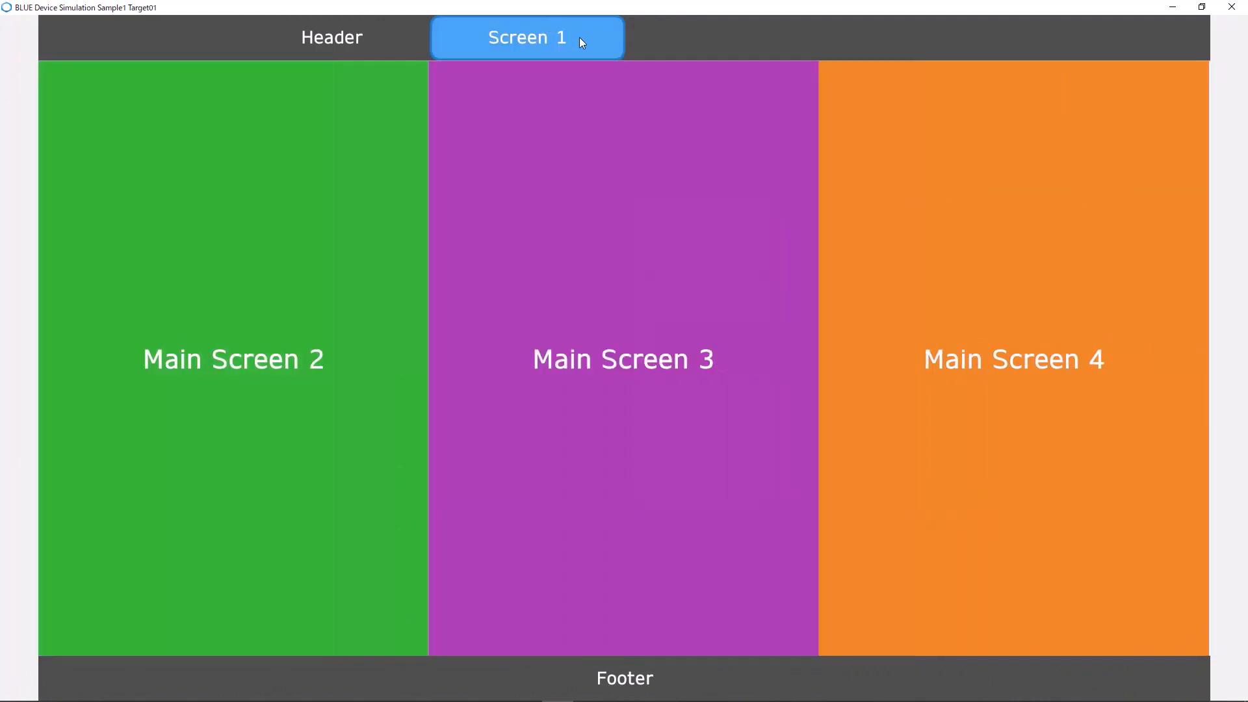
click(579, 37)
click(583, 43)
click(581, 39)
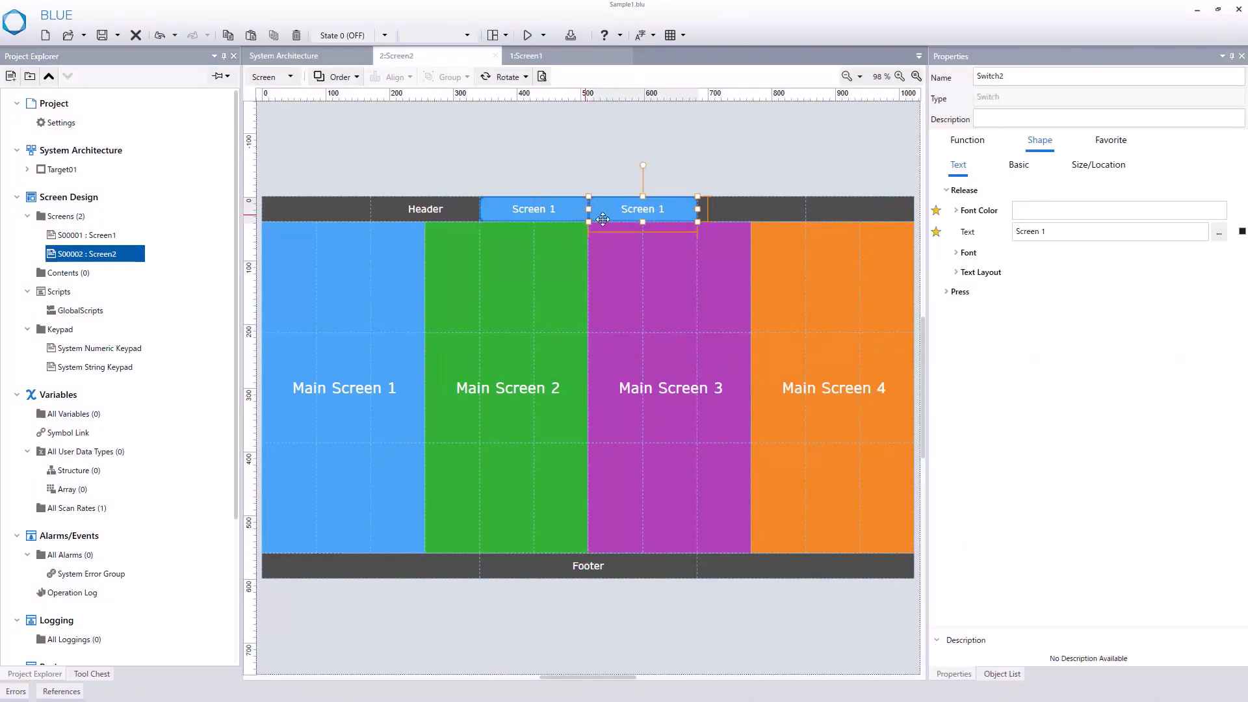
Label the duplicated switch in the header's fourth column "Screen 2" and set its destination to Grid4.Visibility
key(BackSpace)
text(2)
key(Return)
click(967, 140)
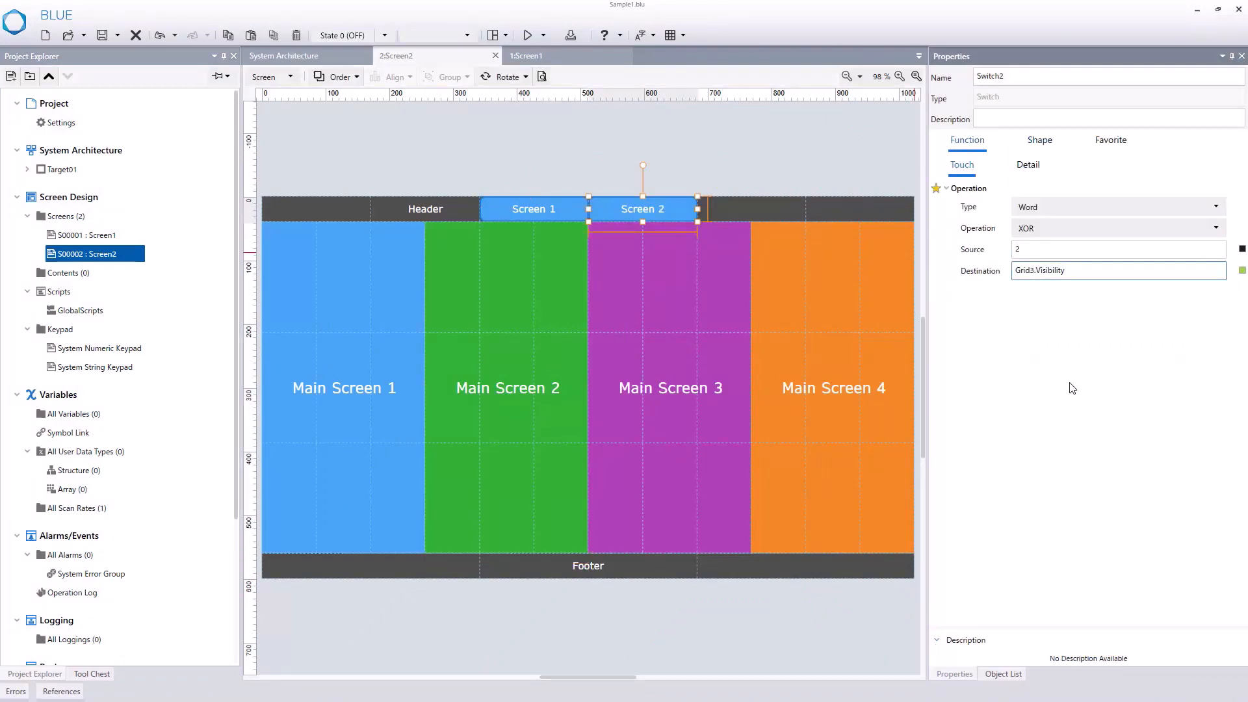
click(709, 253)
click(820, 253)
Duplicate the Screen 2 switch into the header's fifth column and set the copy's destination to Grid5.Visibility
click(683, 211)
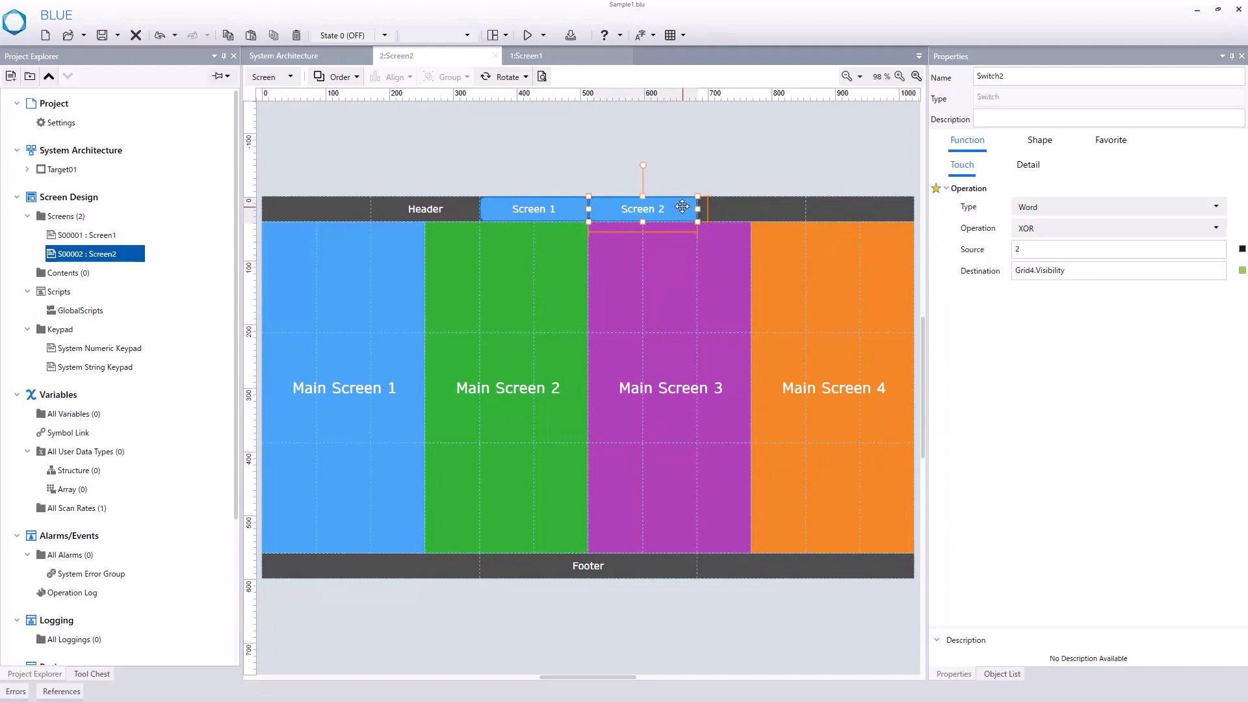
ctrl+drag(683, 211, 791, 211)
click(1035, 270)
key(BackSpace)
text(5)
Label the switch in the header's fifth column "Screen 3"
click(1040, 140)
click(1079, 231)
key(BackSpace)
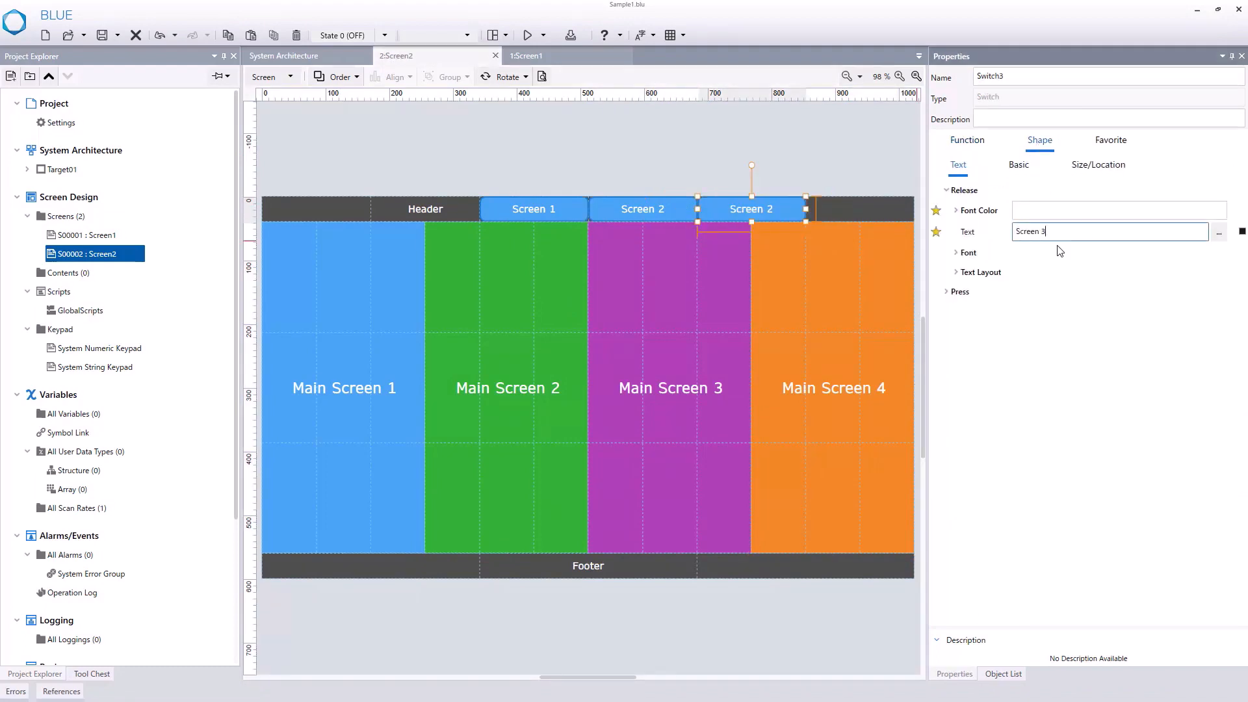
text(3)
key(Return)
Label the copied switch in the header's last column "Screen 4" and set its destination to Grid6.Visibility
click(1079, 232)
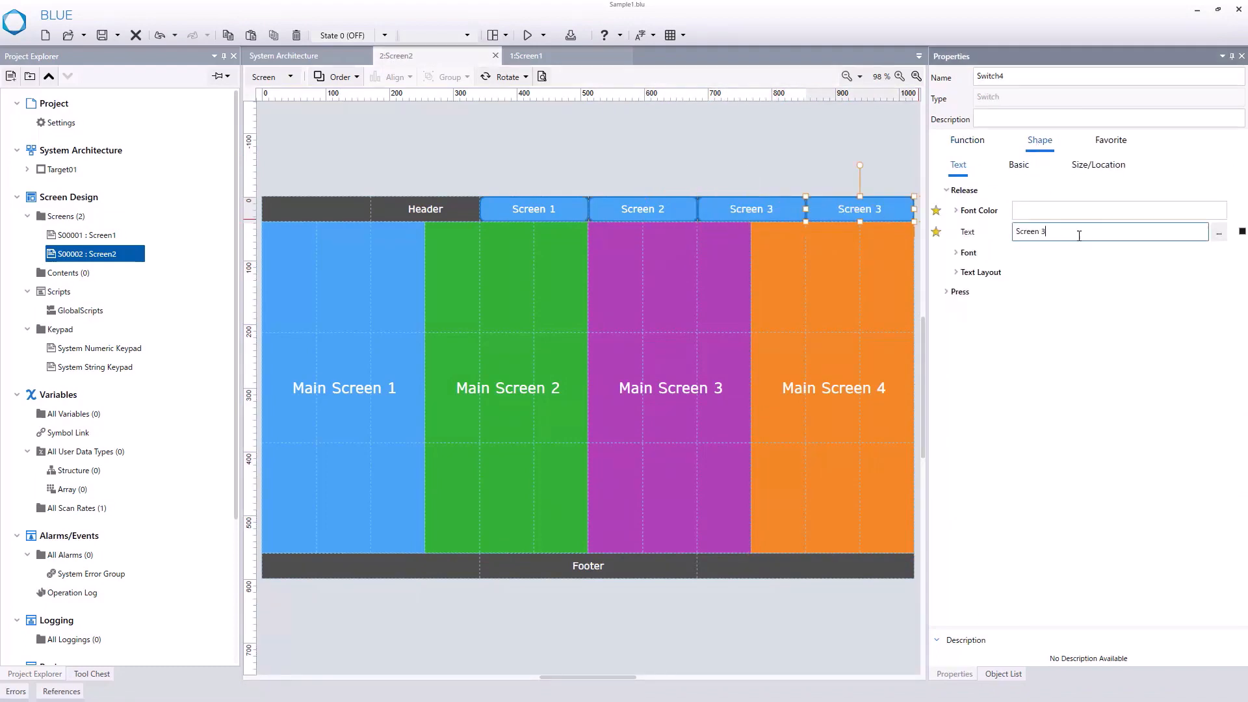
key(BackSpace)
text(4)
key(Return)
click(967, 139)
click(1035, 270)
key(BackSpace)
text(6.Visibility)
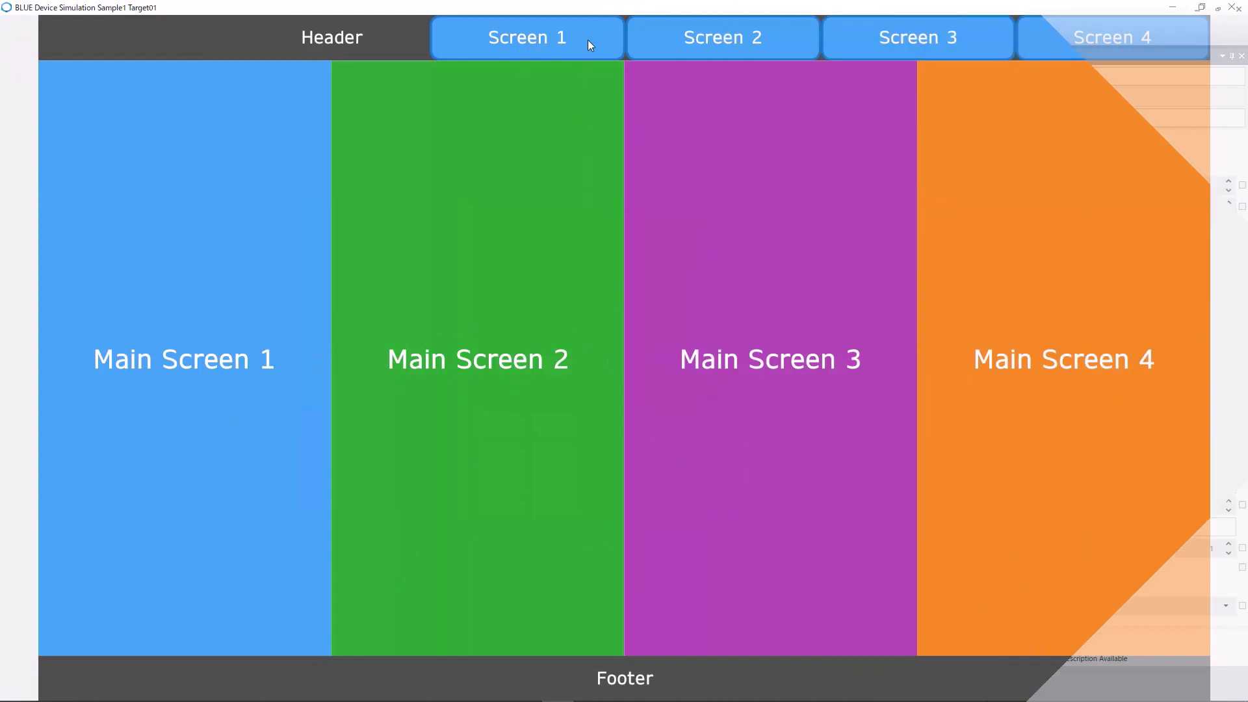
Test the four header switches in the simulation by hiding Main Screens 1 to 4, then restoring them in reverse order
click(587, 40)
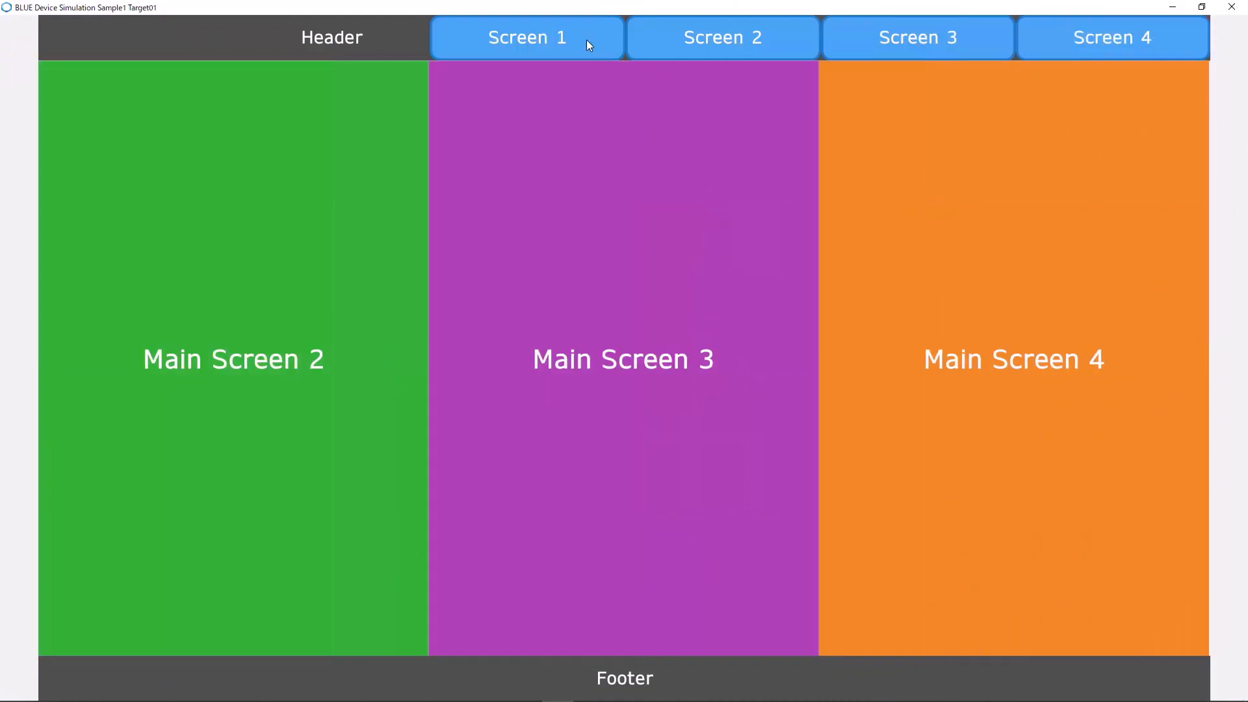
click(711, 43)
click(889, 51)
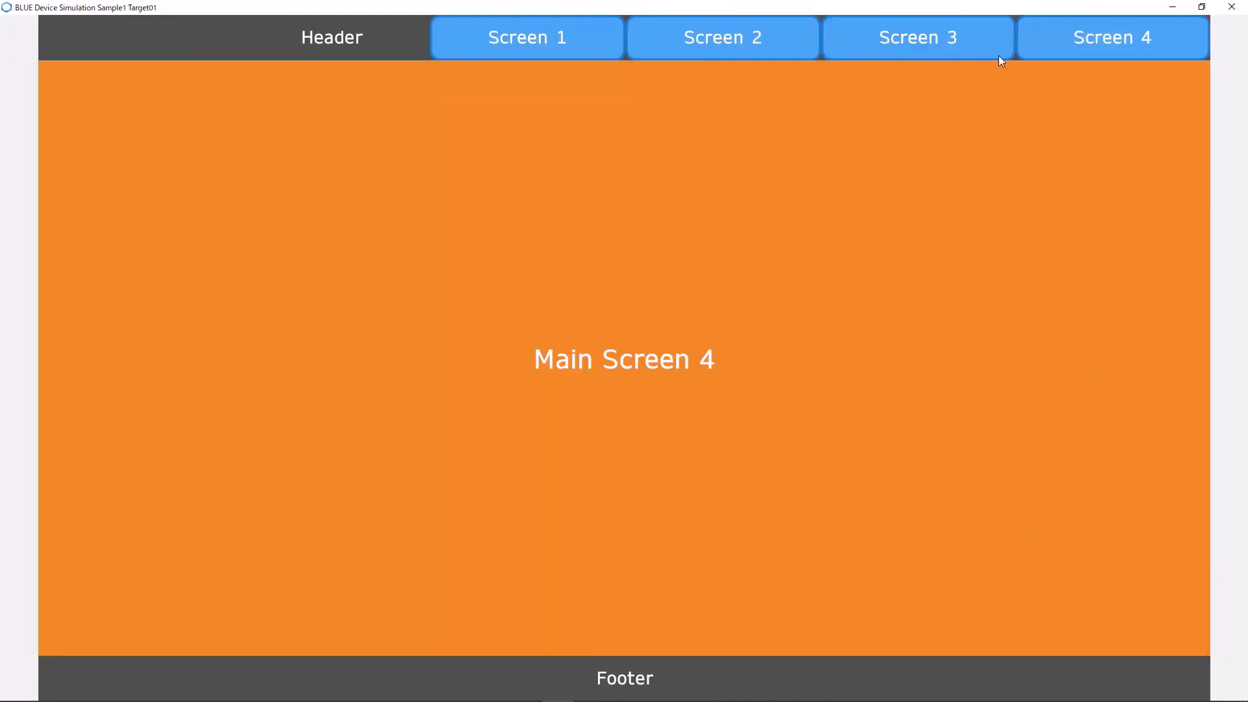
click(1081, 47)
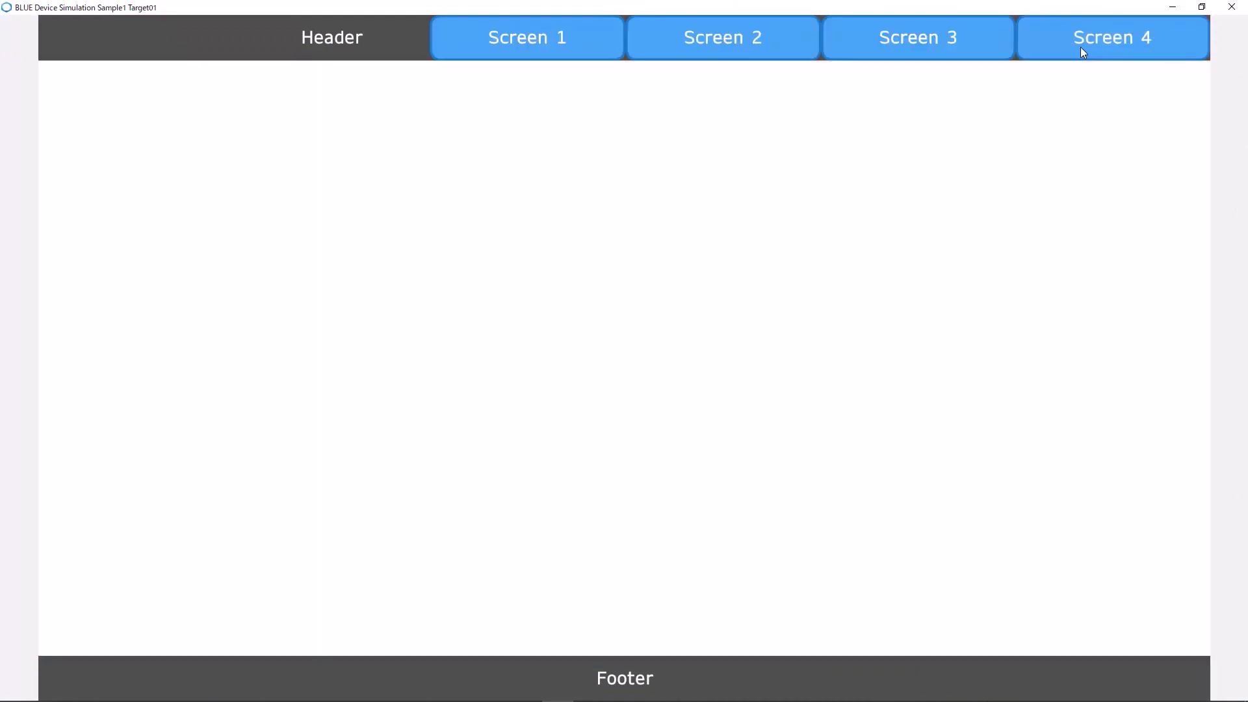
click(954, 53)
click(798, 55)
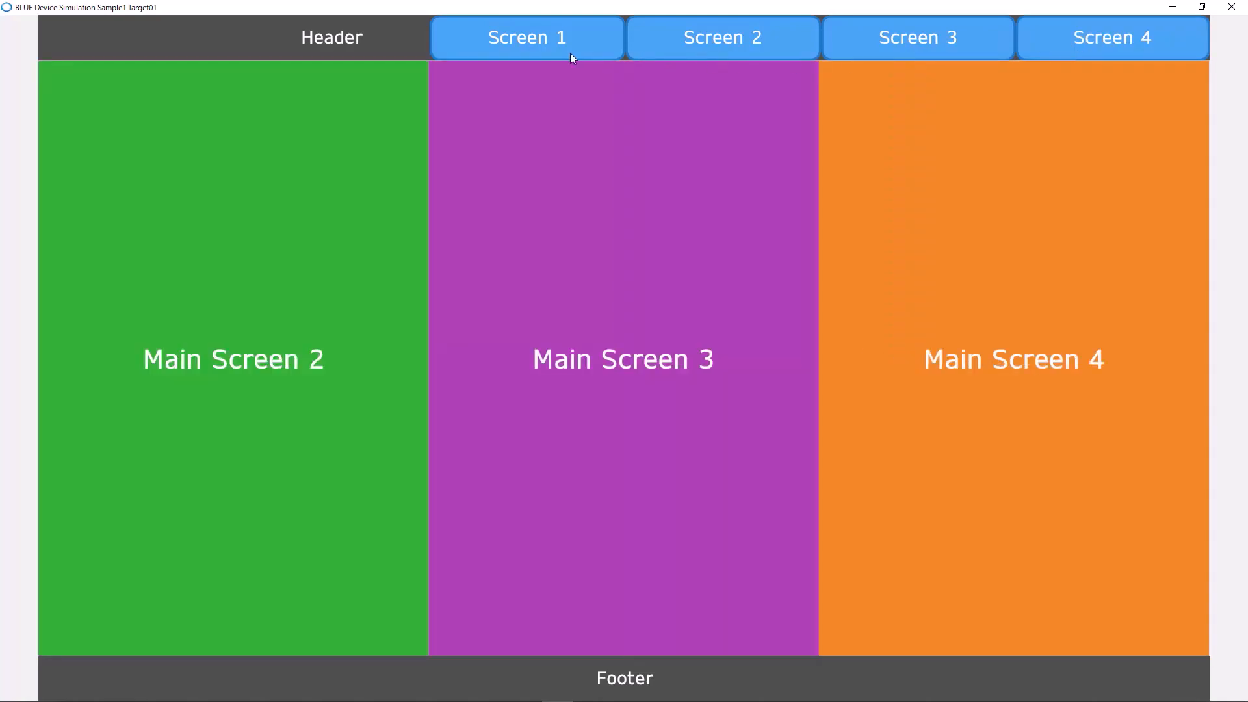
click(570, 52)
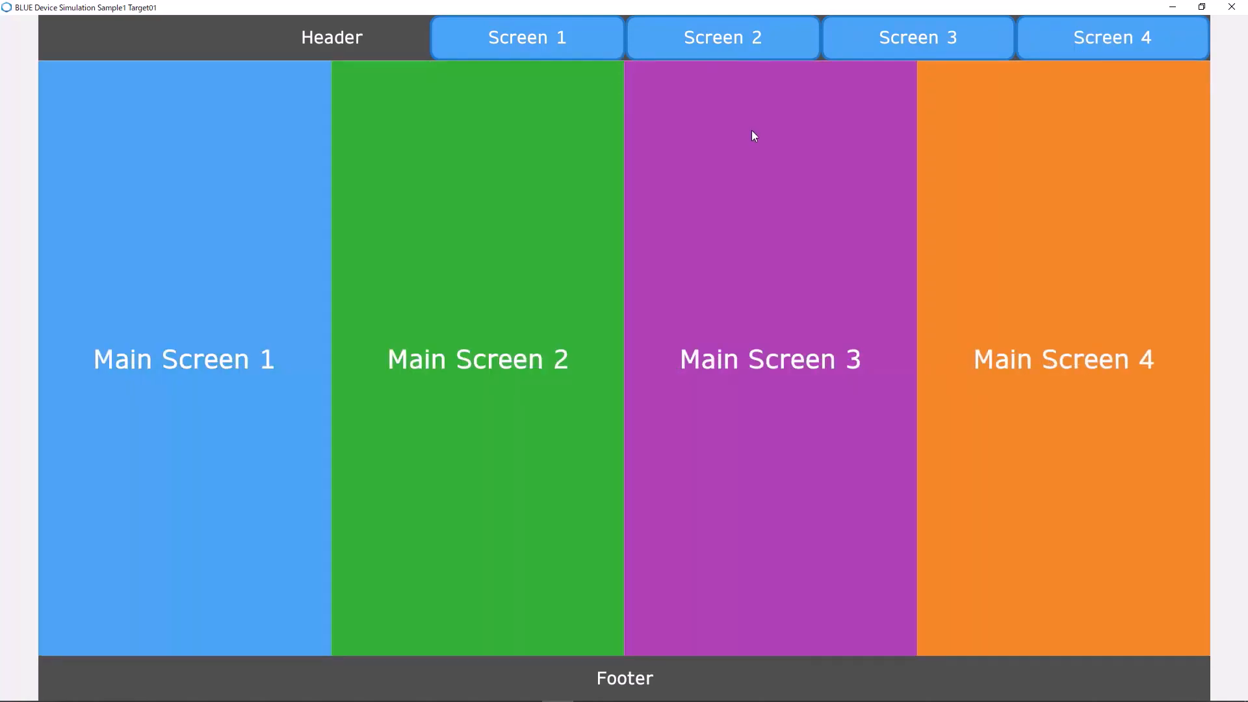
Hide Main Screens 4, 3 and 2 in the simulation, then restore them with their header switches
click(1113, 41)
click(930, 46)
click(766, 49)
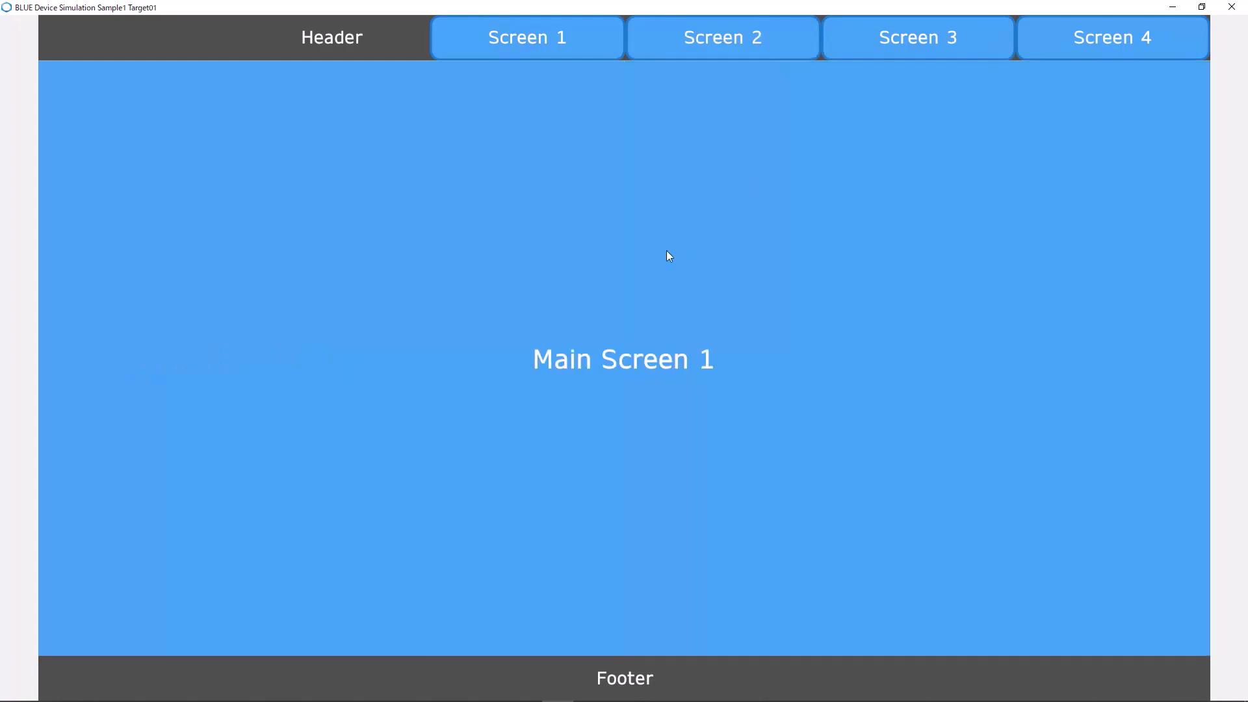
click(761, 49)
click(897, 52)
click(1040, 52)
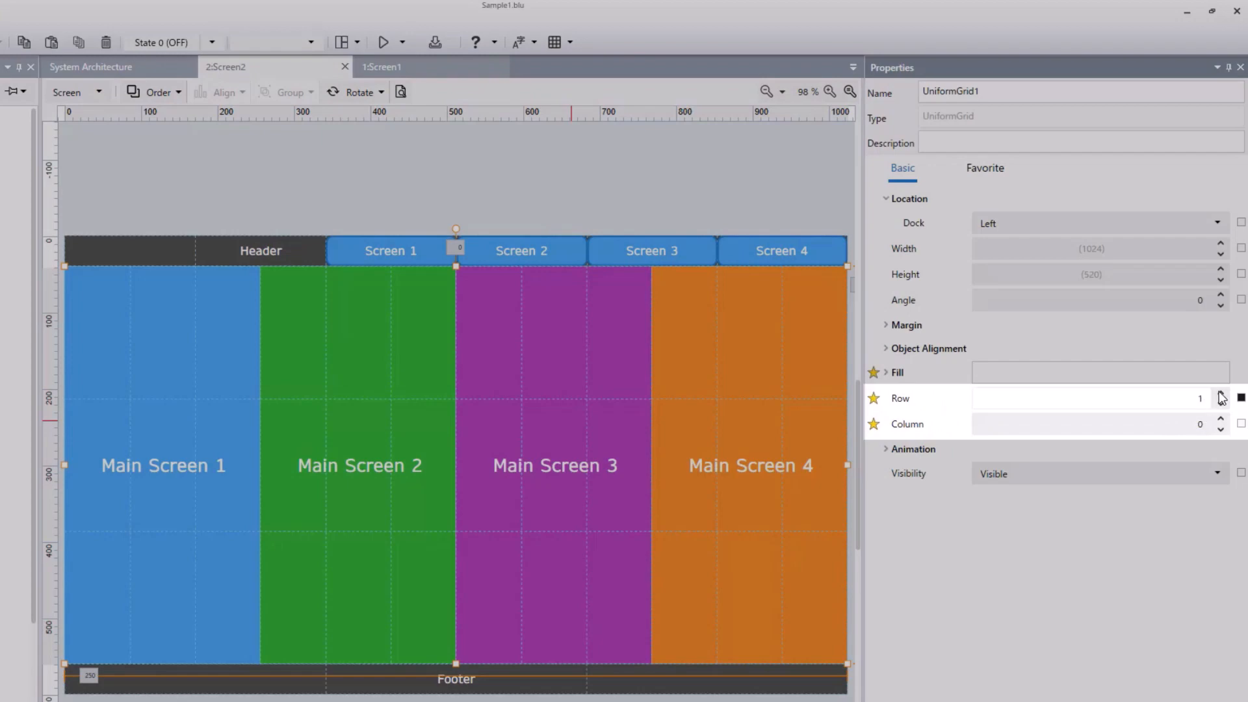
Set the row count of UniformGrid1 to 2
click(1221, 394)
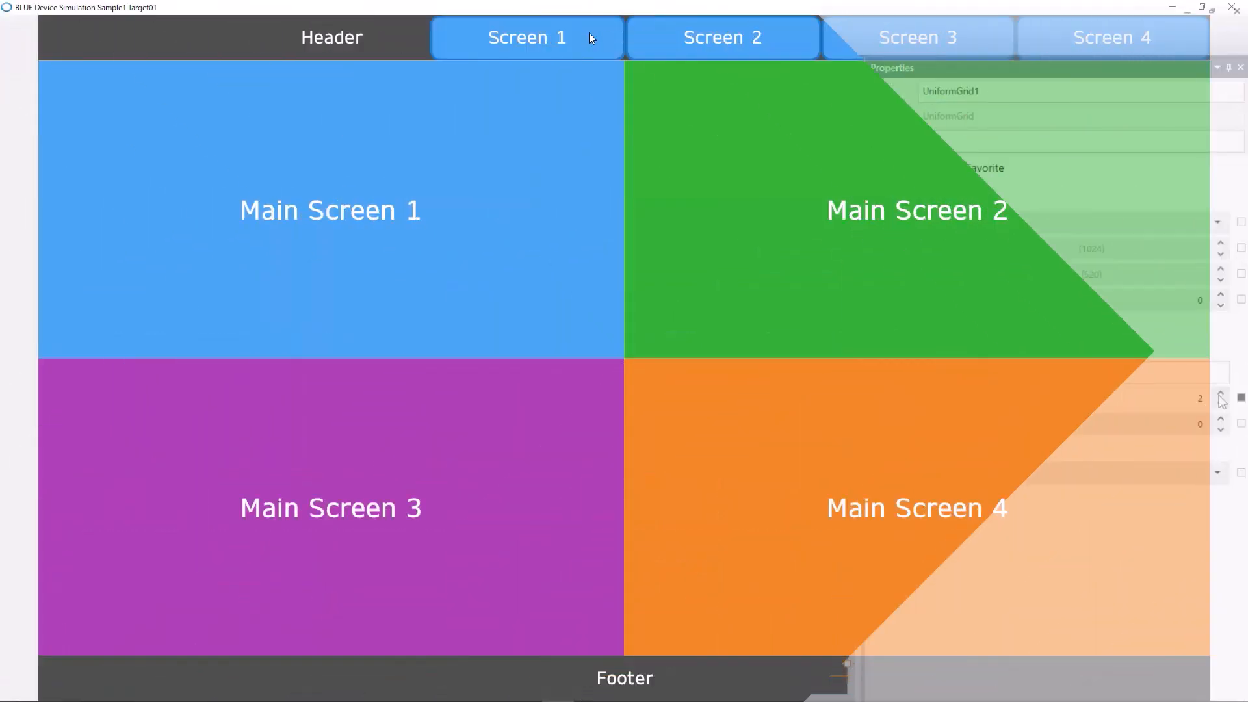
Test the two-row layout in the simulation by hiding Main Screens 1 to 4 and restoring them in reverse order
click(603, 38)
click(756, 40)
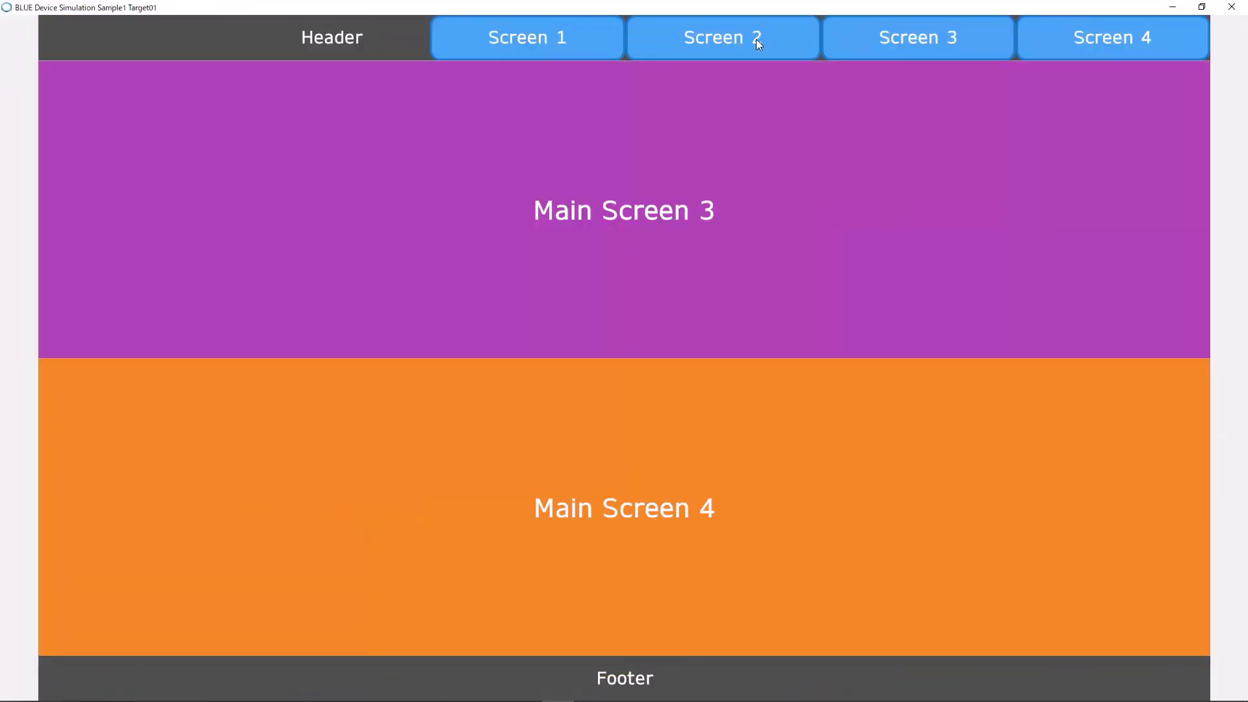
click(874, 42)
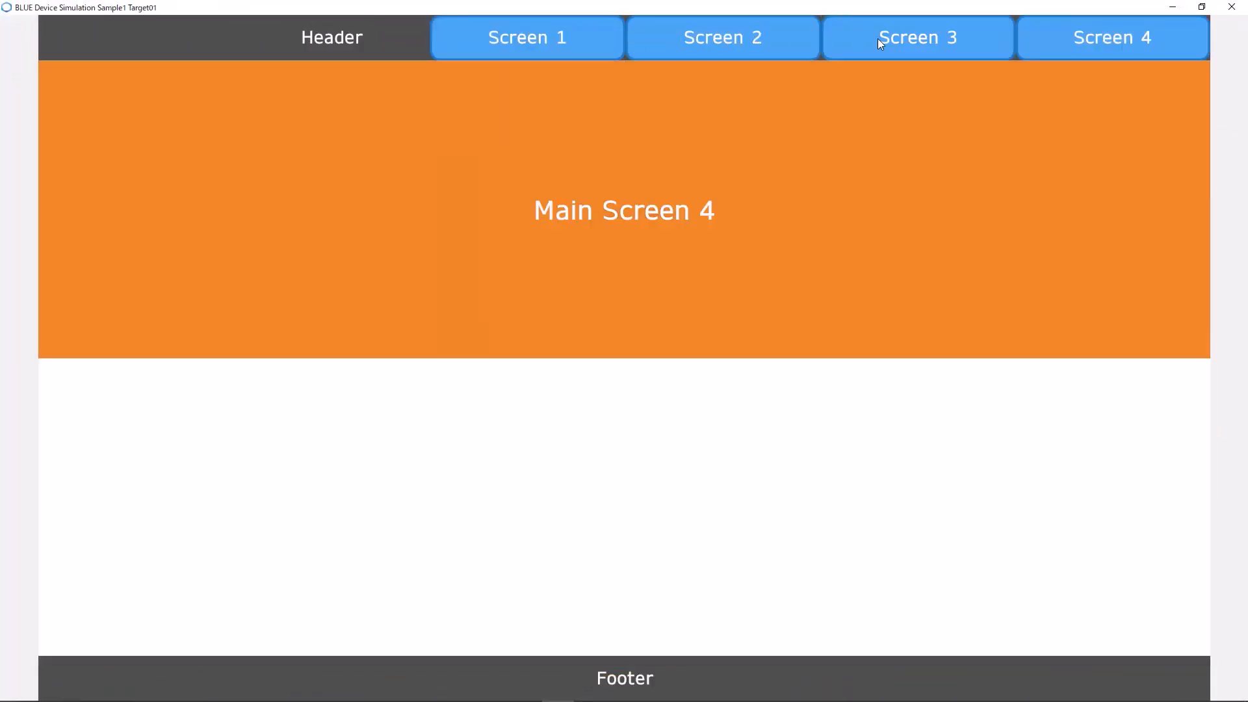
click(1044, 41)
click(1044, 40)
click(961, 42)
click(763, 41)
click(576, 44)
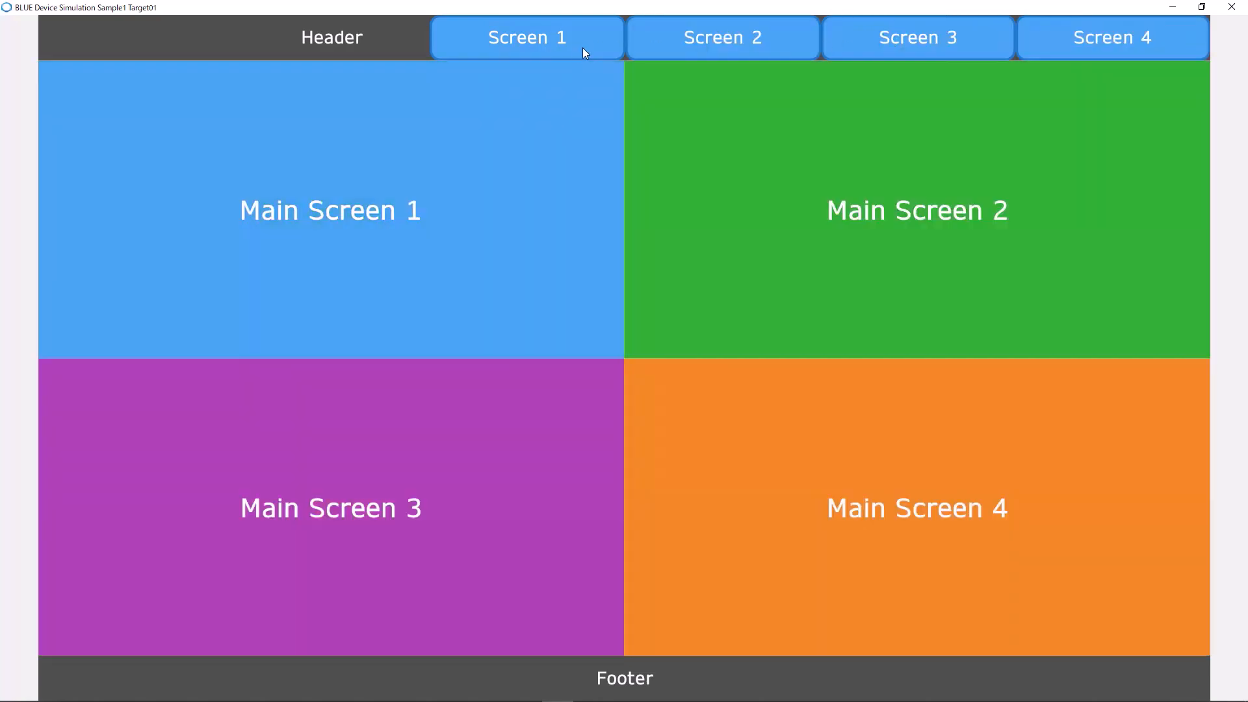